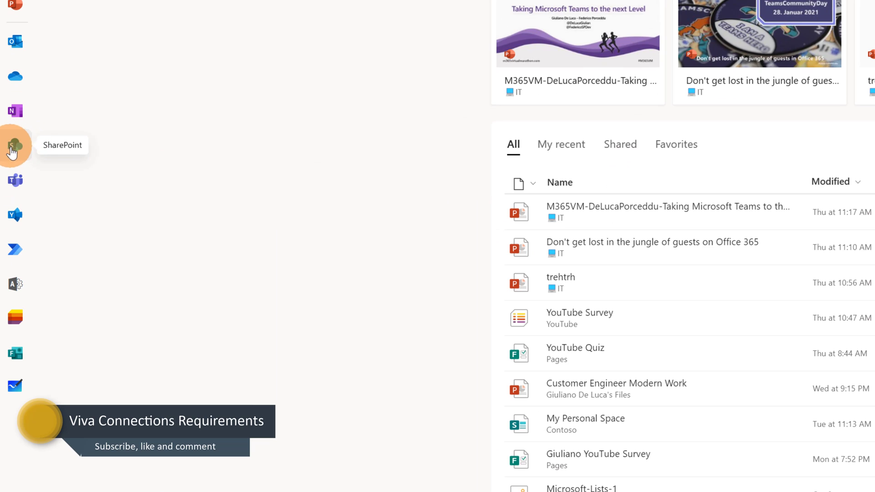
Step: Open SharePoint and go to the tenant's root site by removing the path after the domain in the address
{"action": "left_click", "coordinate": [14, 152]}
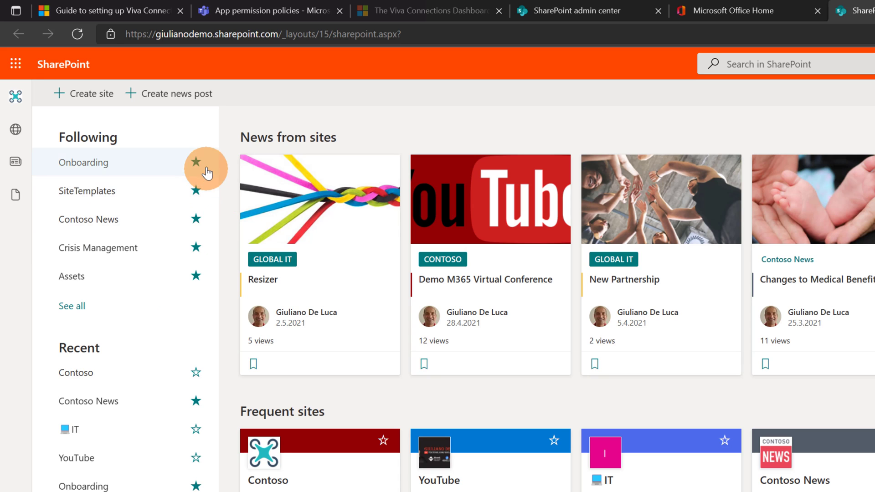
{"action": "left_click", "coordinate": [323, 33]}
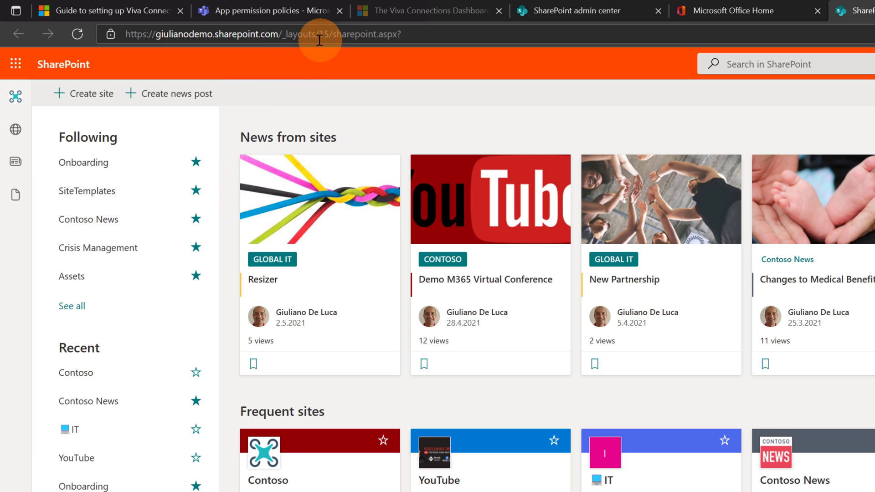
{"action": "left_click_drag", "start_coordinate": [275, 33], "coordinate": [410, 36]}
{"action": "key", "text": "BackSpace"}
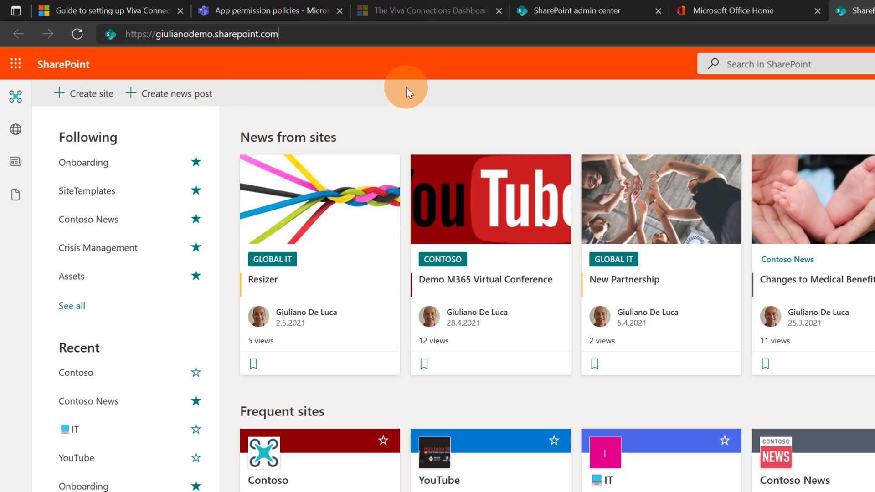
{"action": "key", "text": "Return"}
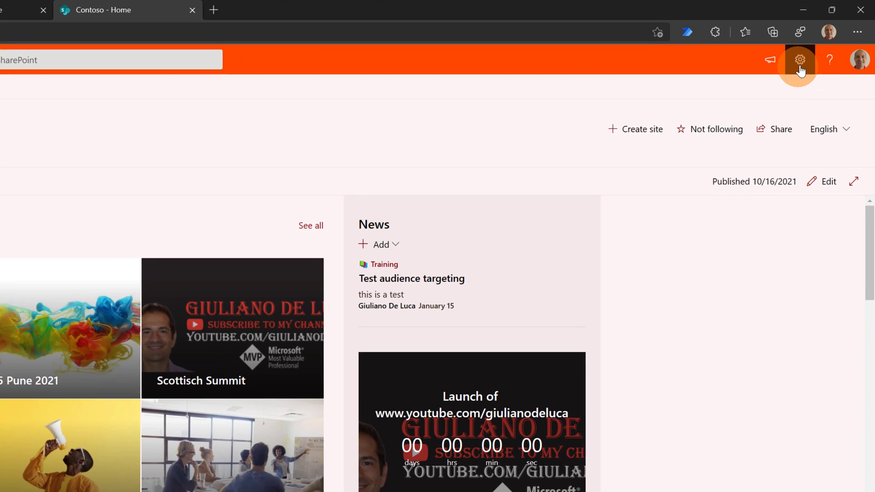
Step: Open the Viva Connections (Preview) setup from the Contoso site's settings and create a dashboard
{"action": "left_click", "coordinate": [800, 68]}
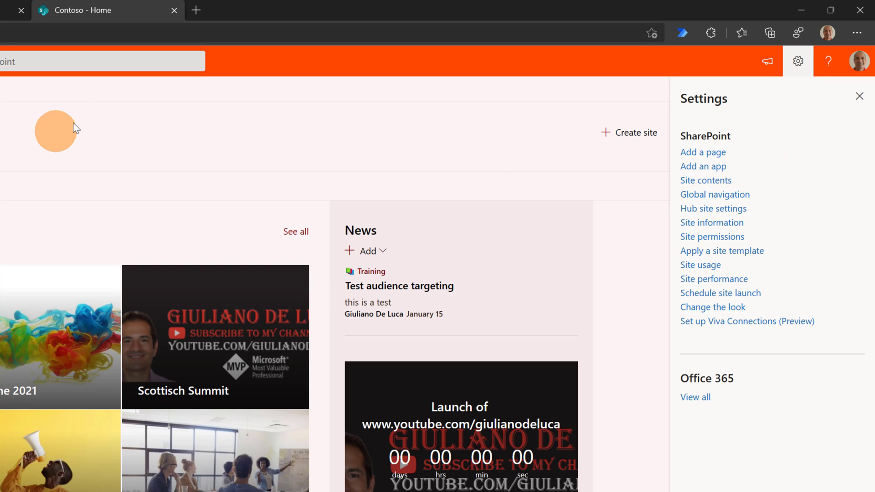
{"action": "left_click", "coordinate": [798, 62]}
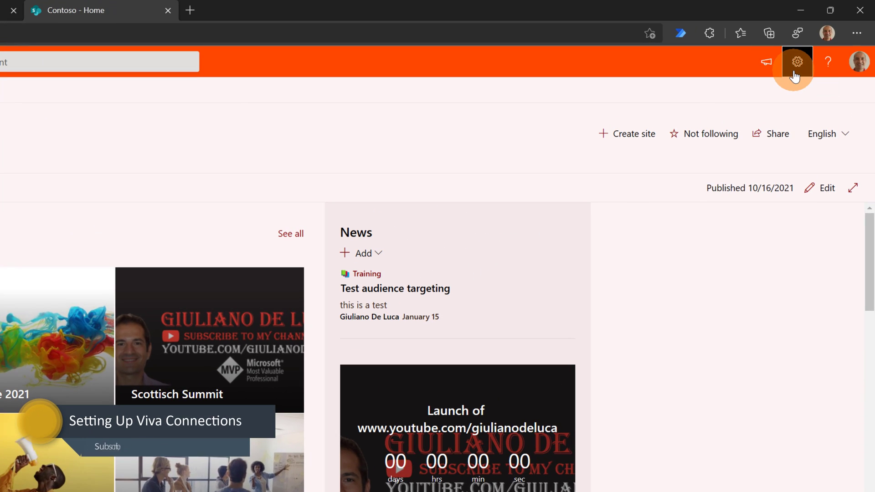
{"action": "left_click", "coordinate": [797, 63]}
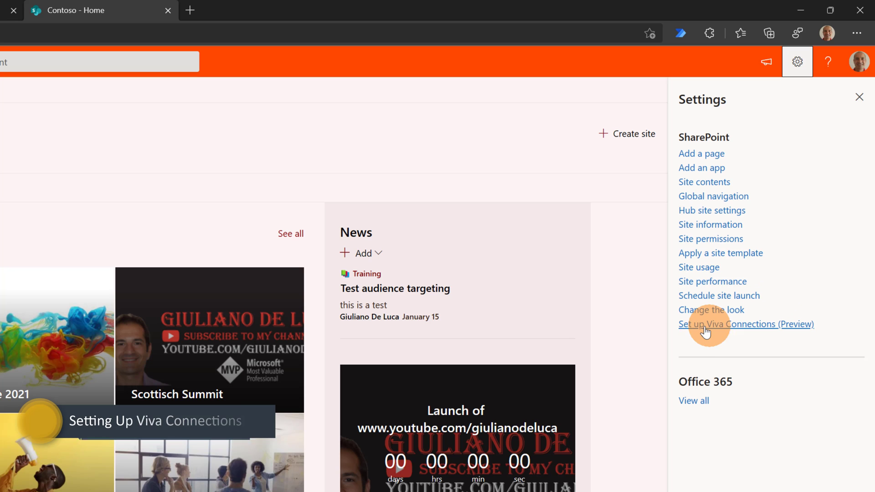
{"action": "left_click", "coordinate": [782, 325]}
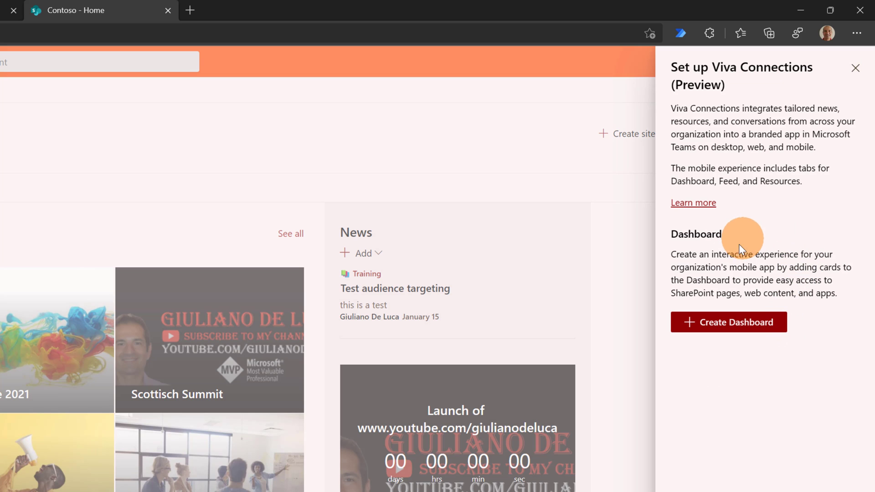
{"action": "left_click", "coordinate": [727, 334]}
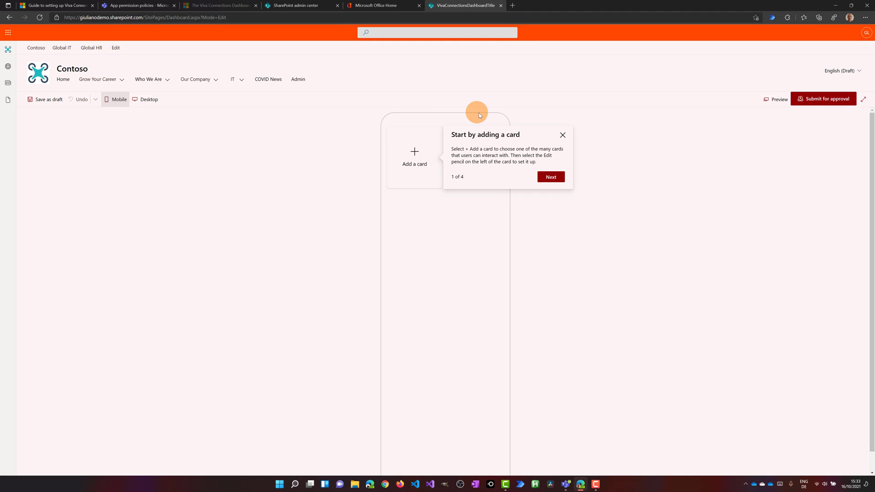
Step: End the dashboard's introductory tour and check the desktop layout before returning to the mobile layout
{"action": "left_click", "coordinate": [563, 136]}
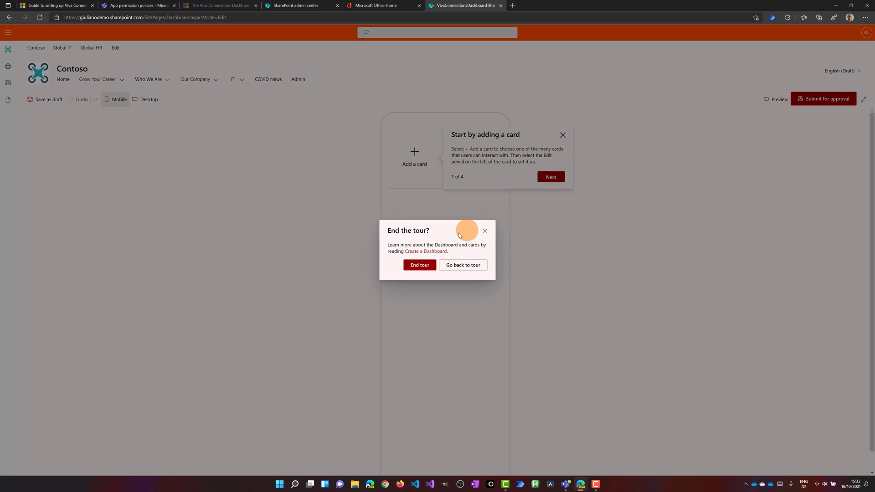
{"action": "left_click", "coordinate": [416, 263]}
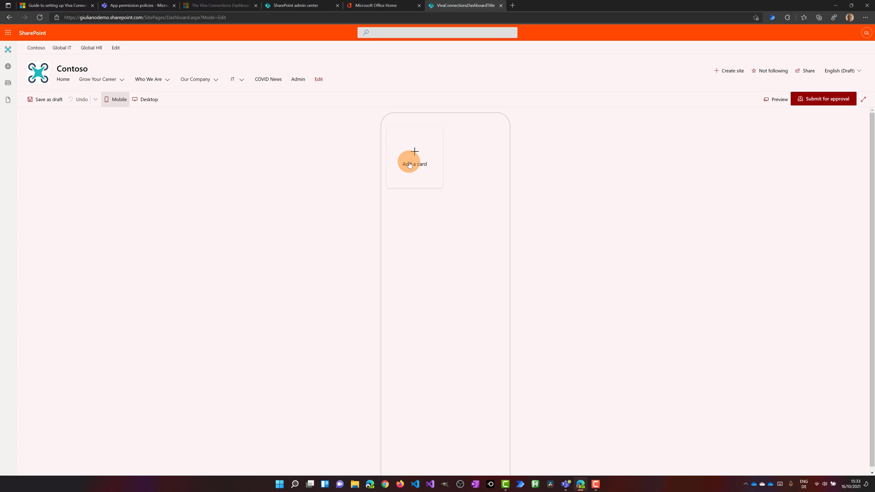
{"action": "left_click", "coordinate": [149, 100]}
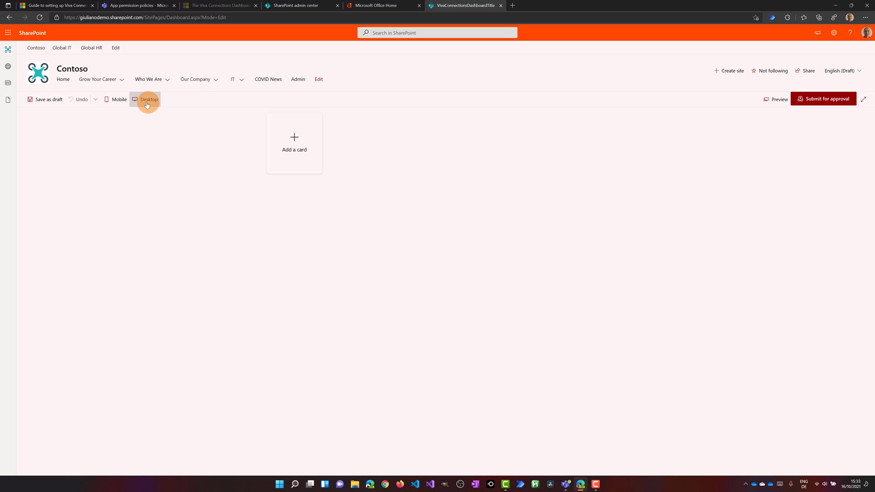
{"action": "left_click", "coordinate": [121, 101]}
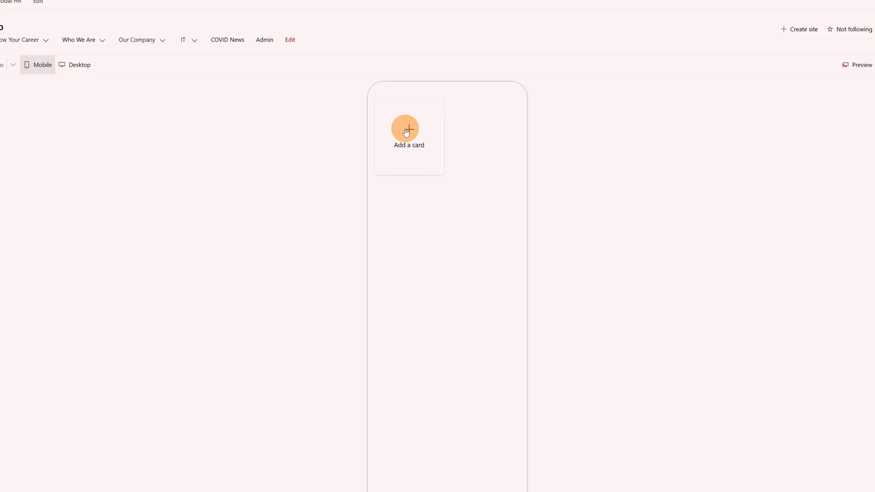
Step: Add an Assigned Tasks card to the dashboard and set its card size to Large
{"action": "left_click", "coordinate": [396, 97]}
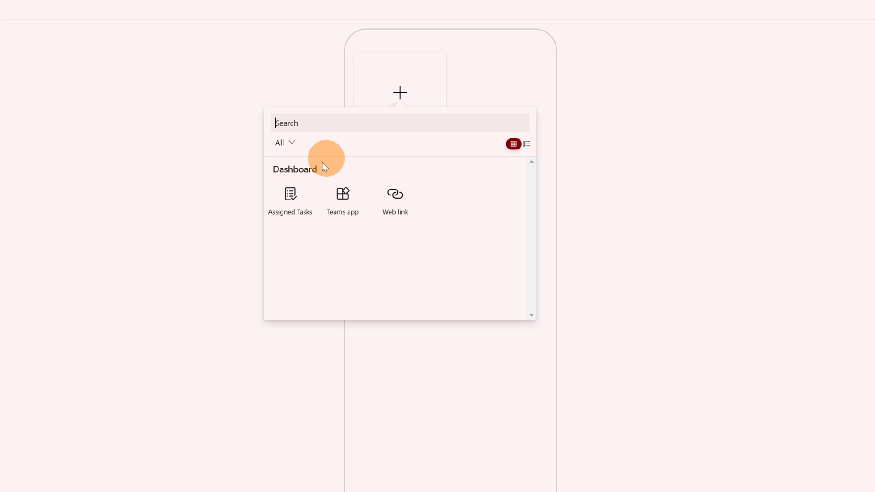
{"action": "left_click", "coordinate": [295, 205]}
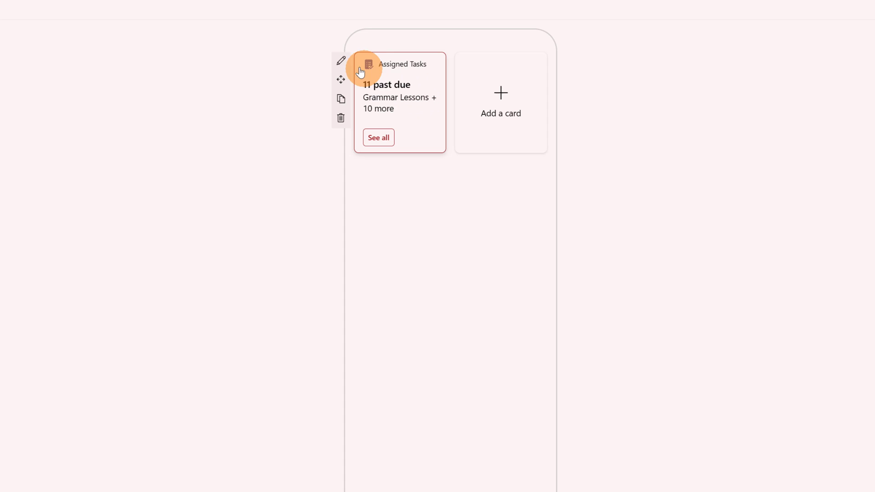
{"action": "left_click", "coordinate": [342, 62]}
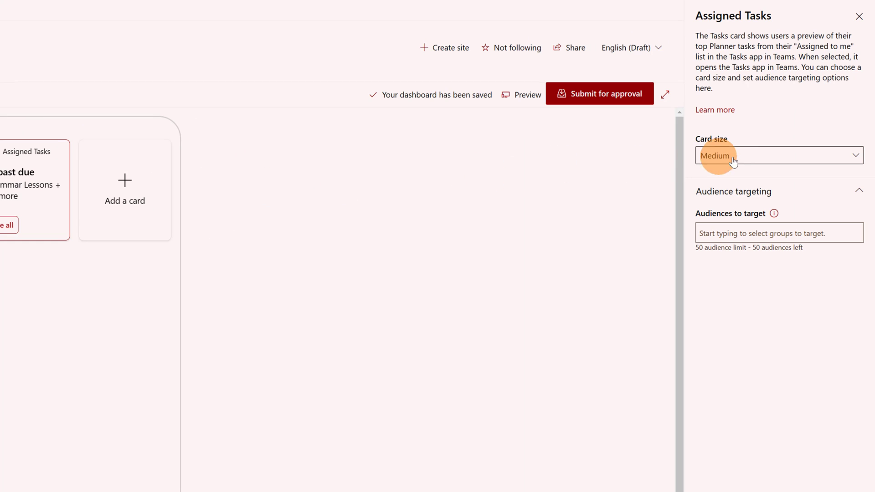
{"action": "left_click", "coordinate": [759, 161]}
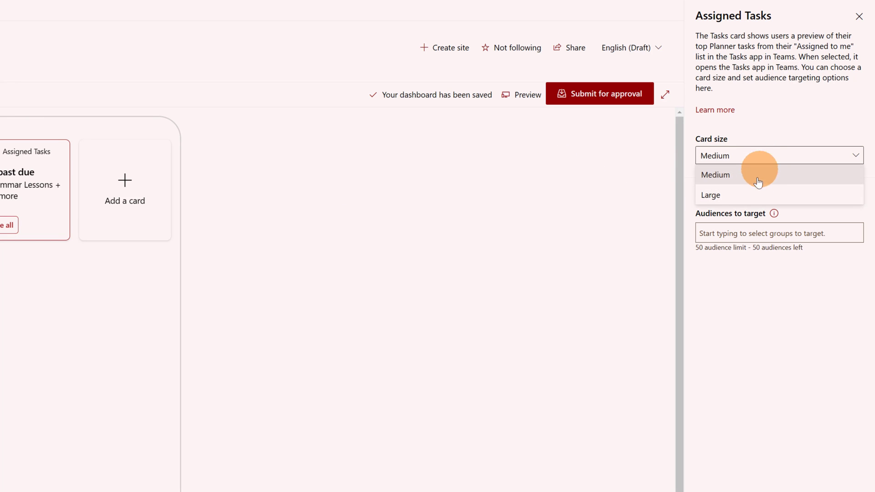
{"action": "left_click", "coordinate": [751, 196]}
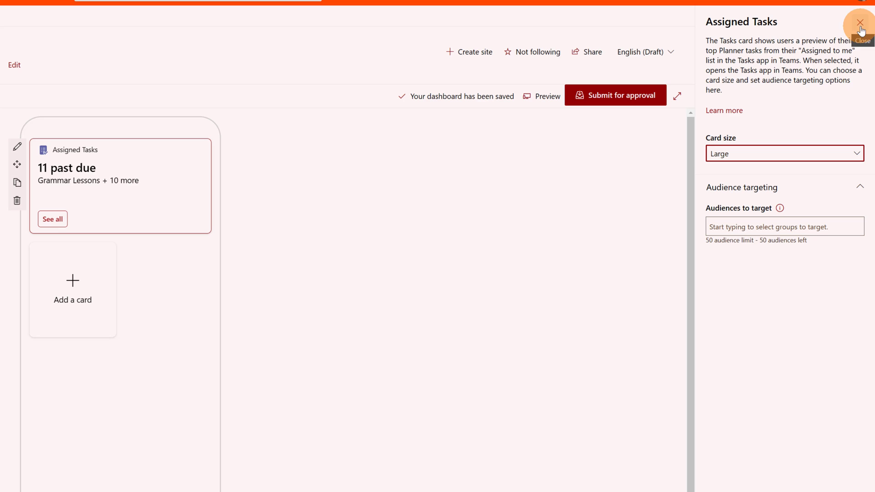
Step: Add a Teams app card below the Assigned Tasks card and select Me as its Teams app
{"action": "left_click", "coordinate": [80, 278]}
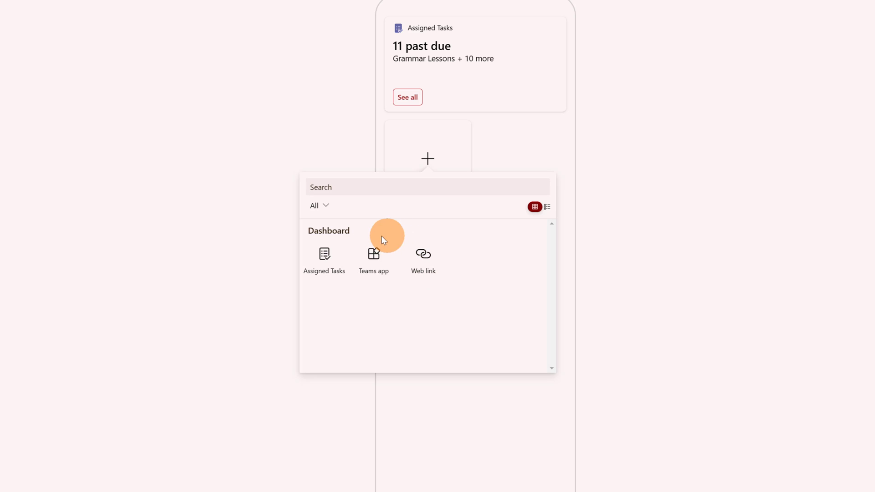
{"action": "left_click", "coordinate": [384, 284]}
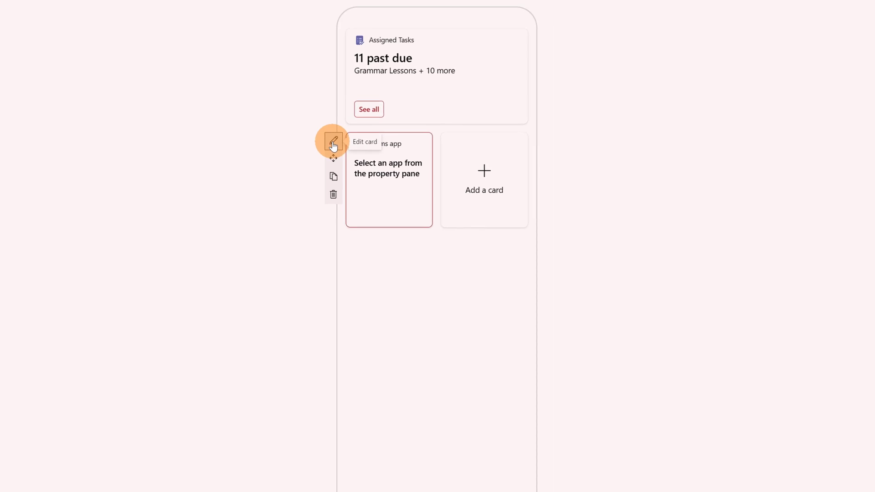
{"action": "left_click", "coordinate": [372, 130]}
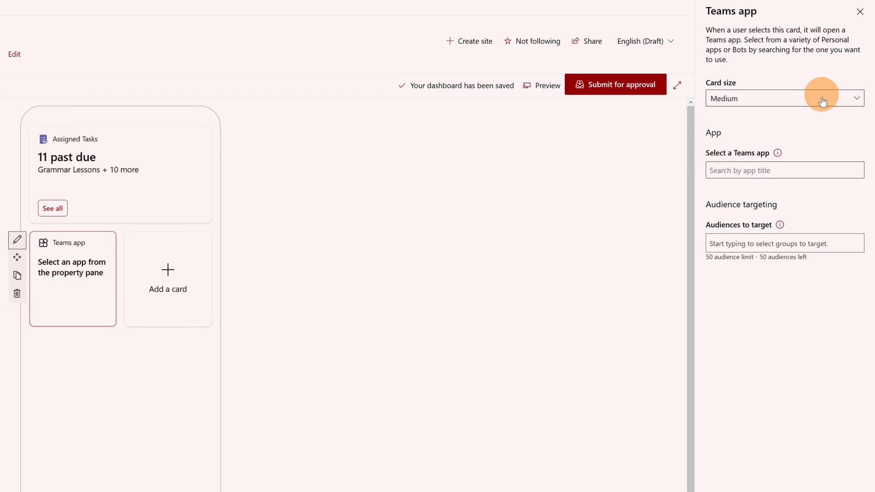
{"action": "left_click", "coordinate": [816, 168]}
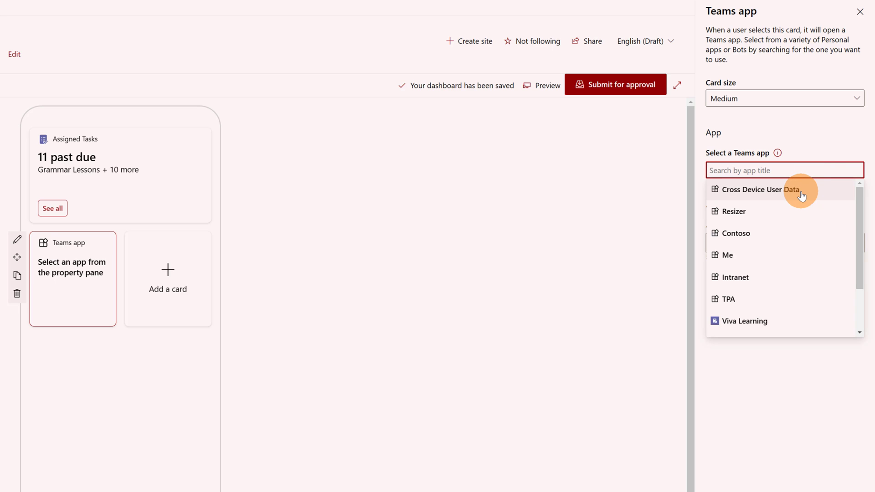
{"action": "scroll", "coordinate": [782, 228], "scroll_direction": "down", "scroll_amount": 3}
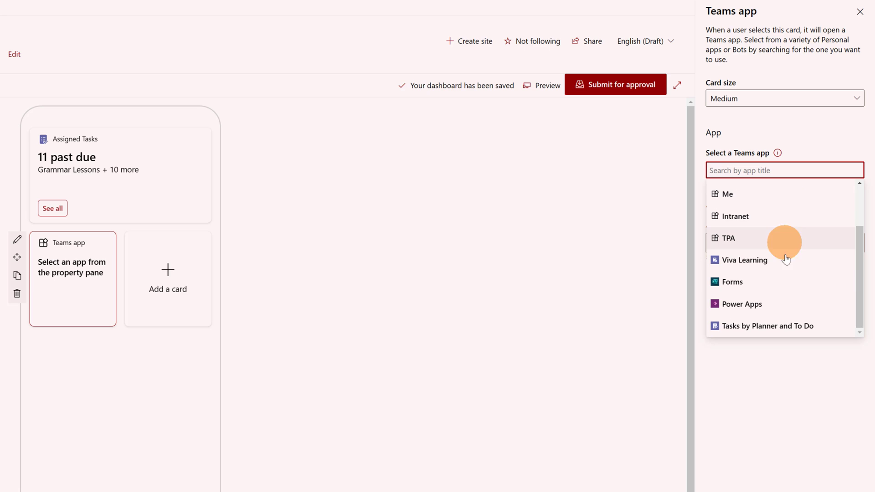
{"action": "scroll", "coordinate": [787, 300], "scroll_direction": "up", "scroll_amount": 2}
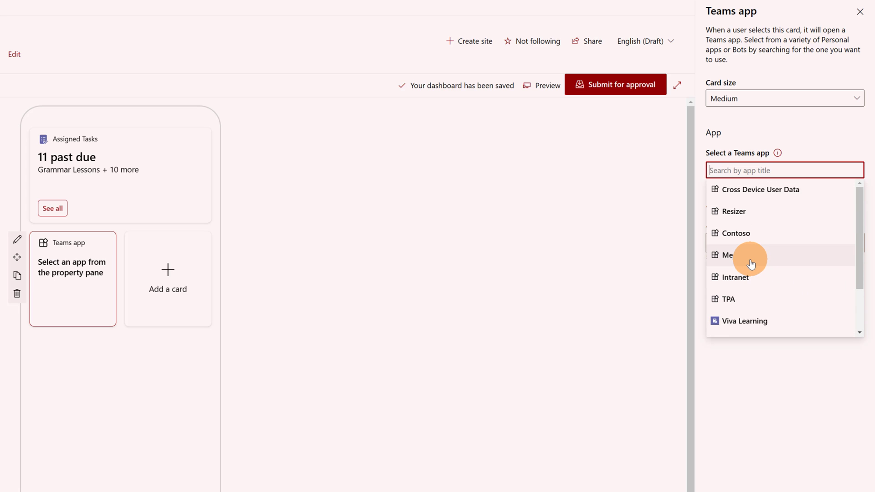
{"action": "left_click", "coordinate": [751, 264]}
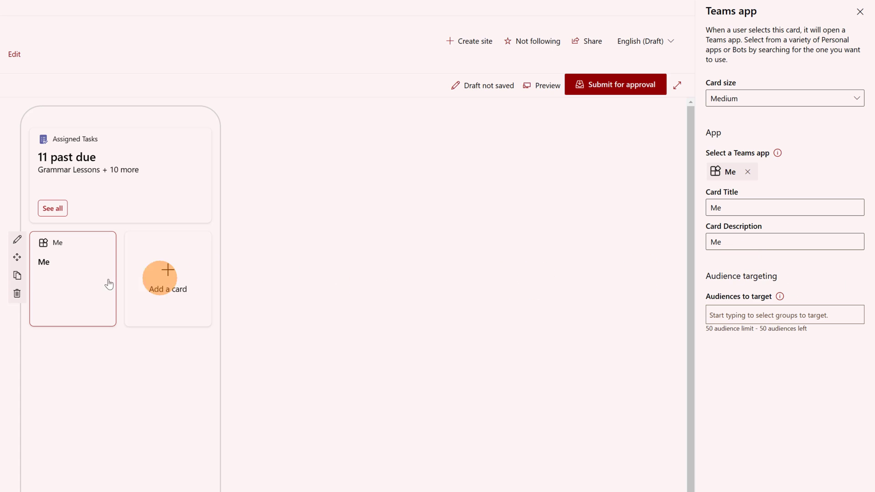
Step: Change the card description of the Me app card to "Me experience"
{"action": "left_click", "coordinate": [730, 208]}
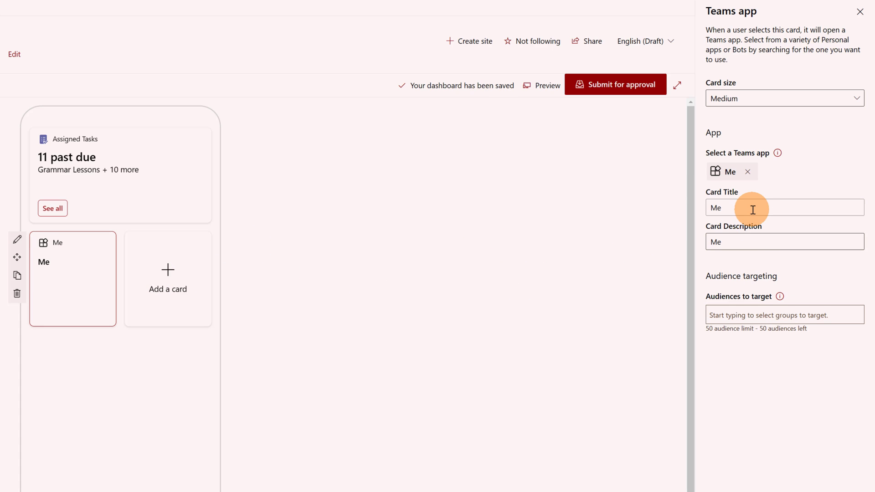
{"action": "left_click", "coordinate": [770, 237]}
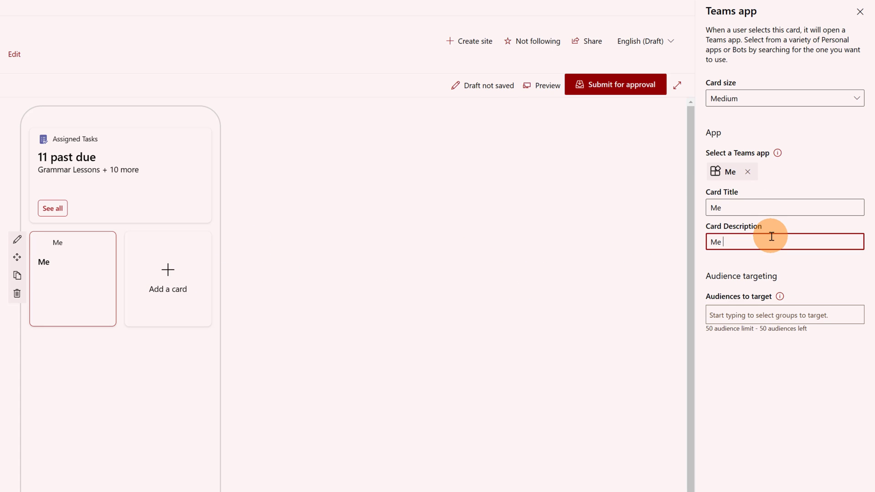
{"action": "type", "text": "experience"}
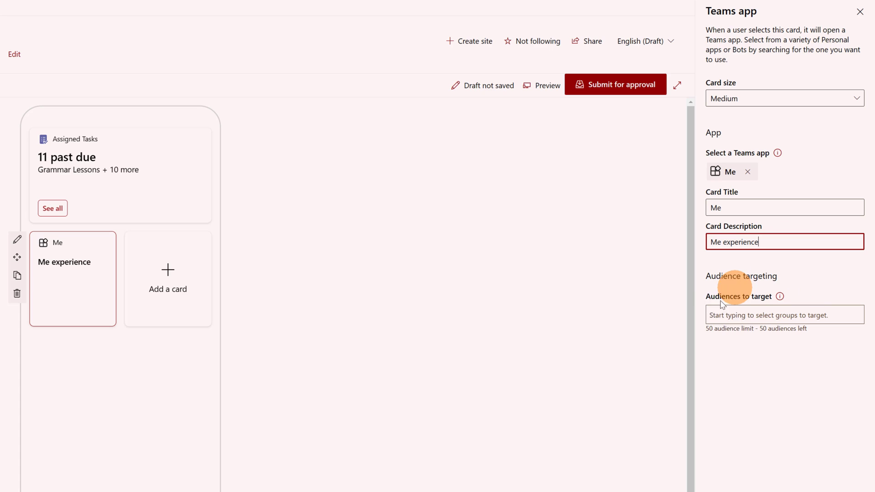
Step: Add a Web link card beside the Me app card on the dashboard
{"action": "left_click", "coordinate": [179, 258]}
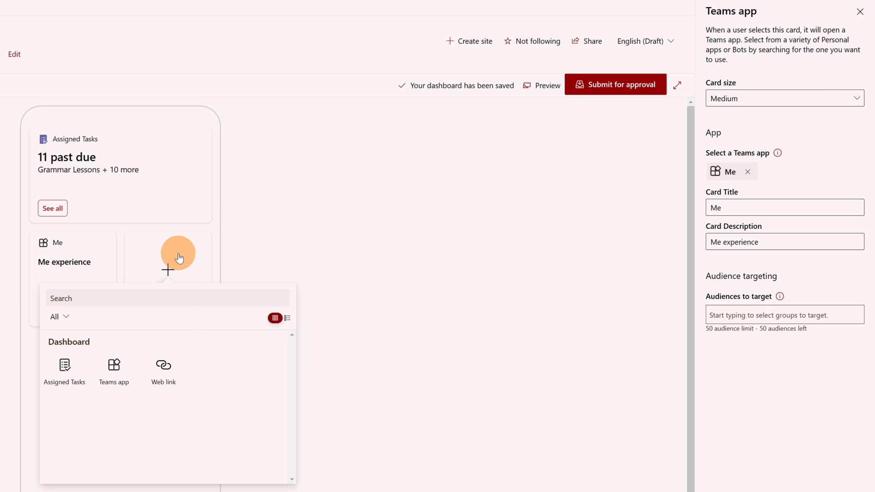
{"action": "left_click", "coordinate": [162, 365]}
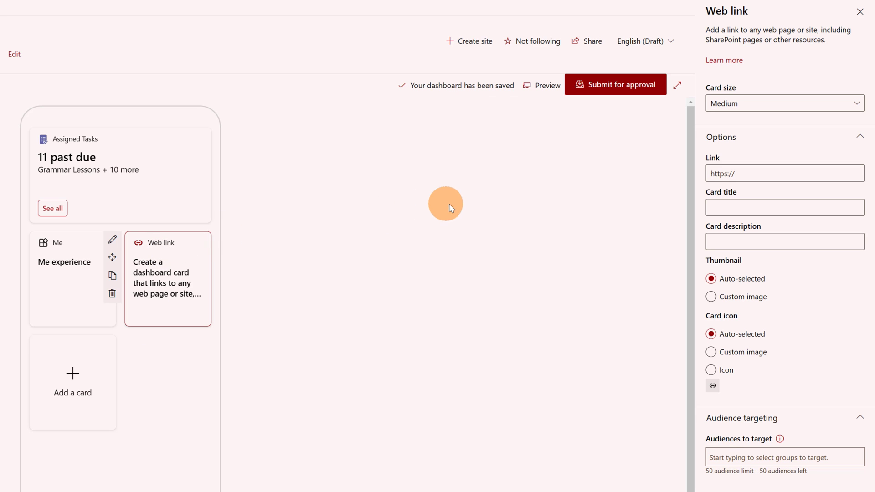
{"action": "left_click", "coordinate": [746, 177]}
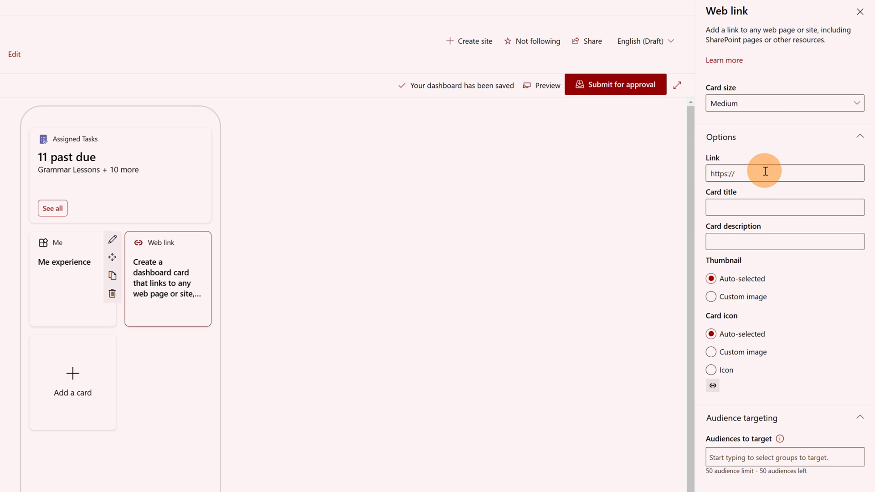
Step: Try the Large card size on the Web link card and return it to Medium
{"action": "left_click", "coordinate": [771, 103]}
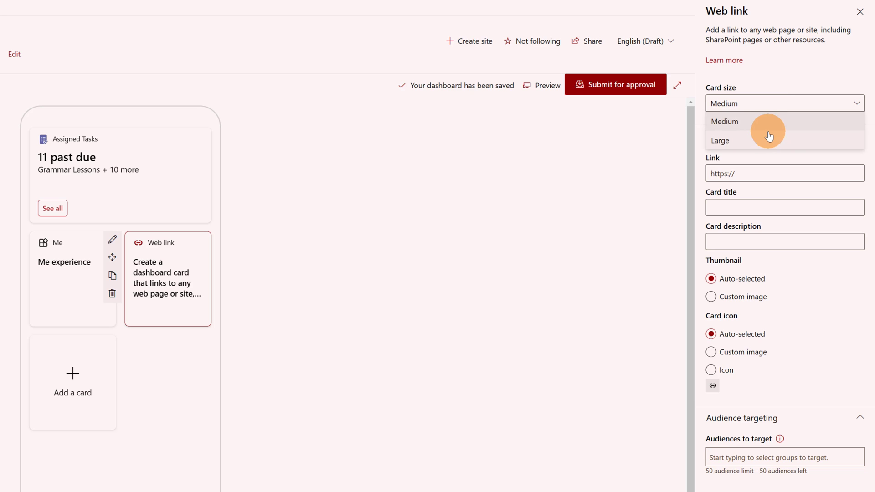
{"action": "left_click", "coordinate": [768, 141]}
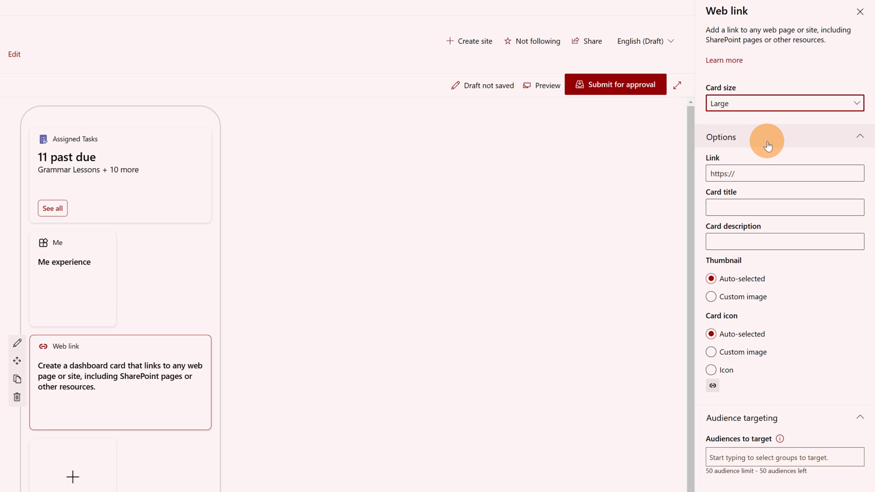
{"action": "left_click", "coordinate": [770, 106]}
{"action": "left_click", "coordinate": [763, 120]}
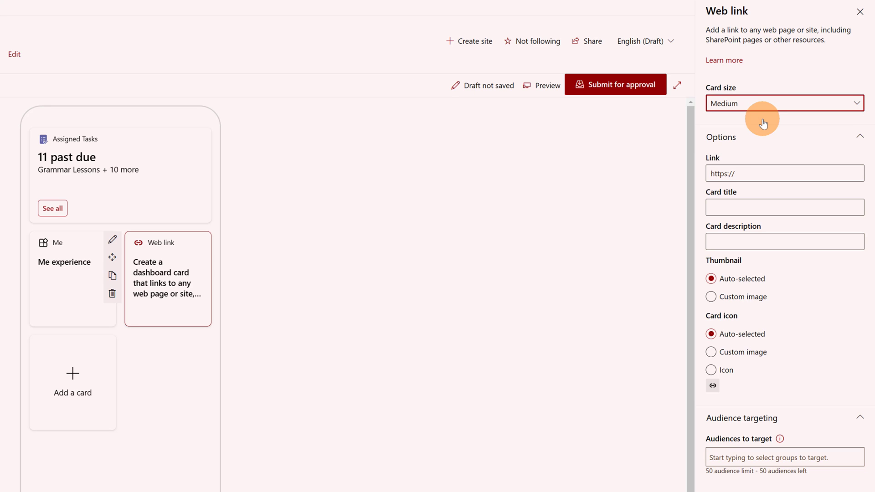
Step: Add a second Web link card below the Me app card and set its card size to Large
{"action": "left_click", "coordinate": [74, 386]}
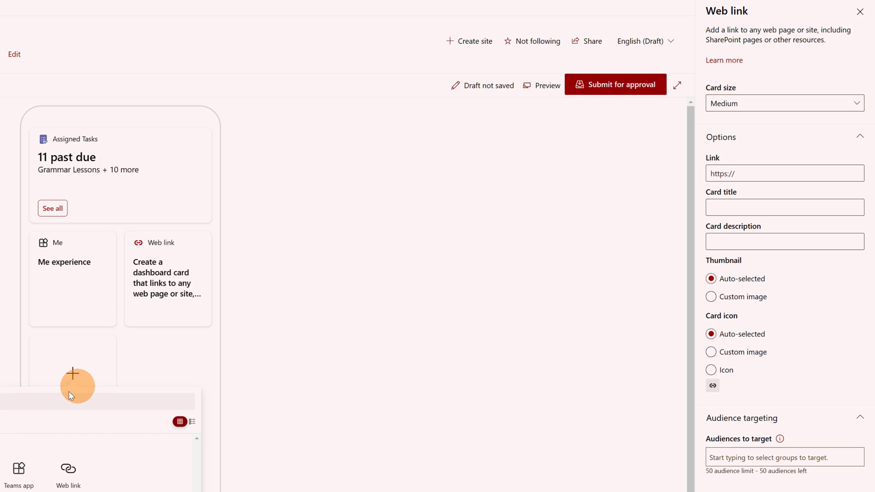
{"action": "left_click", "coordinate": [68, 471]}
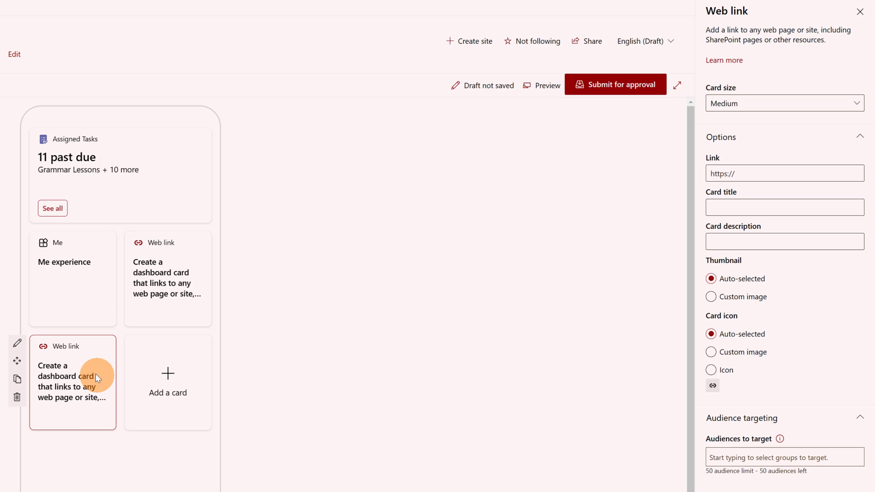
{"action": "left_click", "coordinate": [729, 104]}
{"action": "left_click", "coordinate": [731, 141]}
{"action": "left_click", "coordinate": [151, 269]}
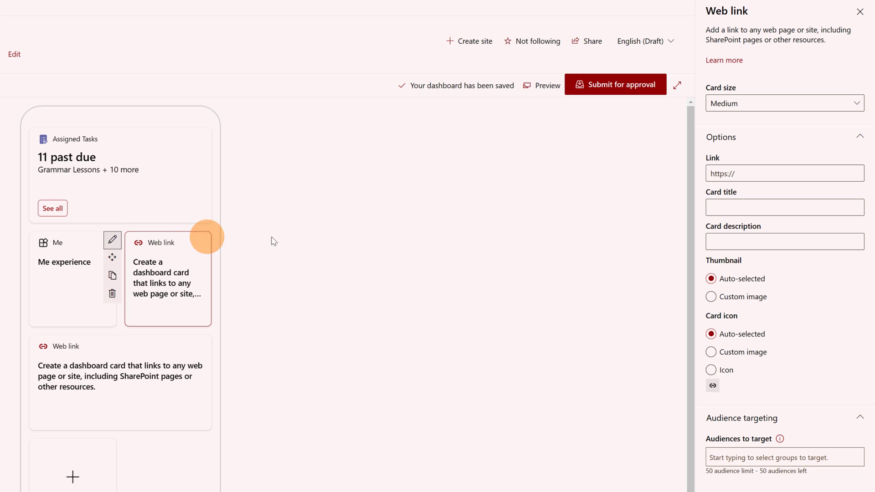
{"action": "left_click", "coordinate": [774, 173]}
{"action": "key", "text": "super+v"}
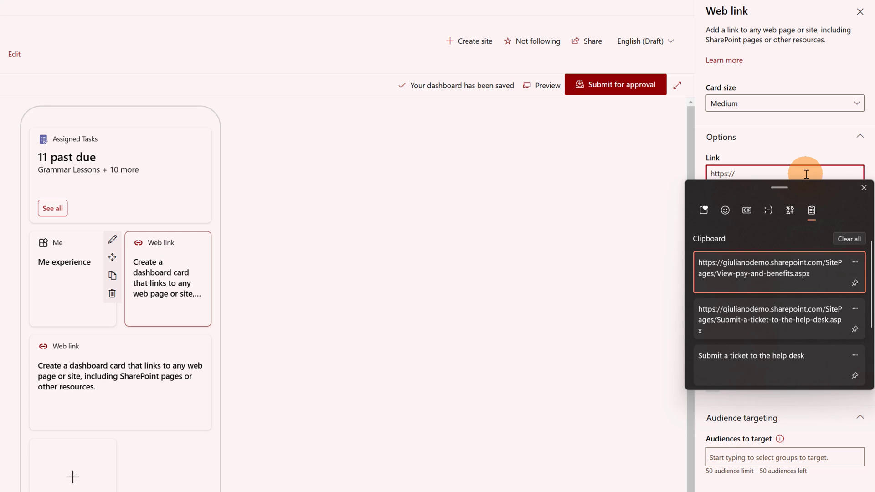
{"action": "left_click", "coordinate": [764, 274]}
{"action": "left_click", "coordinate": [767, 213]}
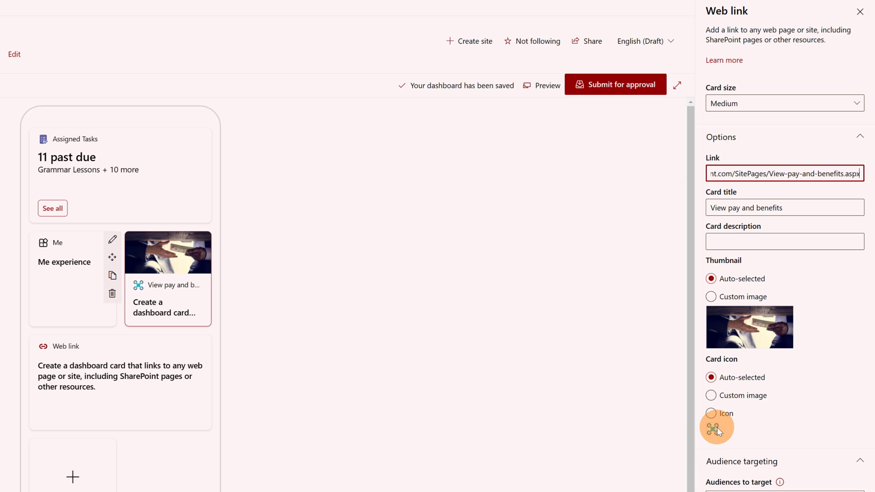
Step: Change the card icon of the View pay and benefits card to the currency_dollar_euro icon
{"action": "left_click", "coordinate": [711, 413]}
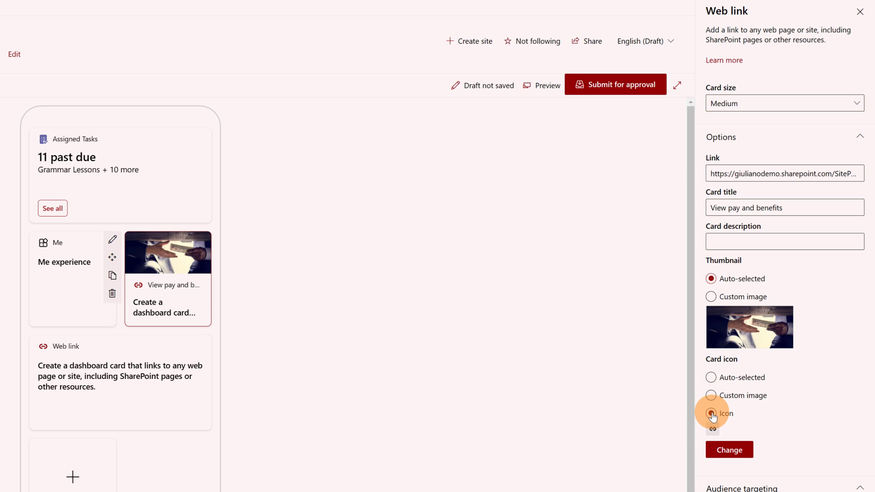
{"action": "left_click", "coordinate": [735, 451]}
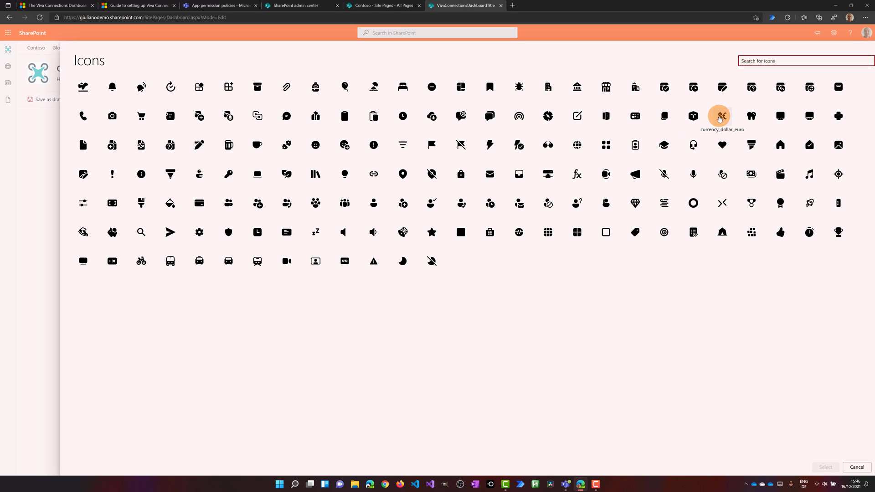
{"action": "left_click", "coordinate": [722, 117]}
{"action": "left_click", "coordinate": [826, 467]}
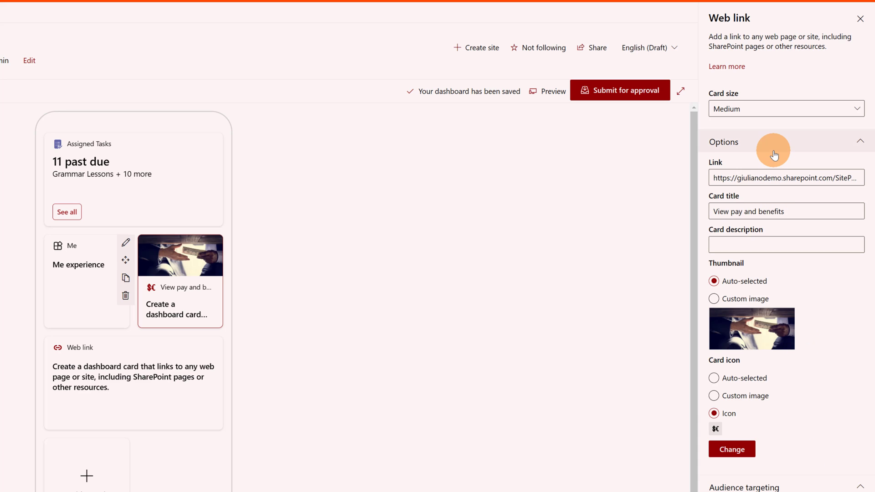
{"action": "left_click", "coordinate": [127, 346]}
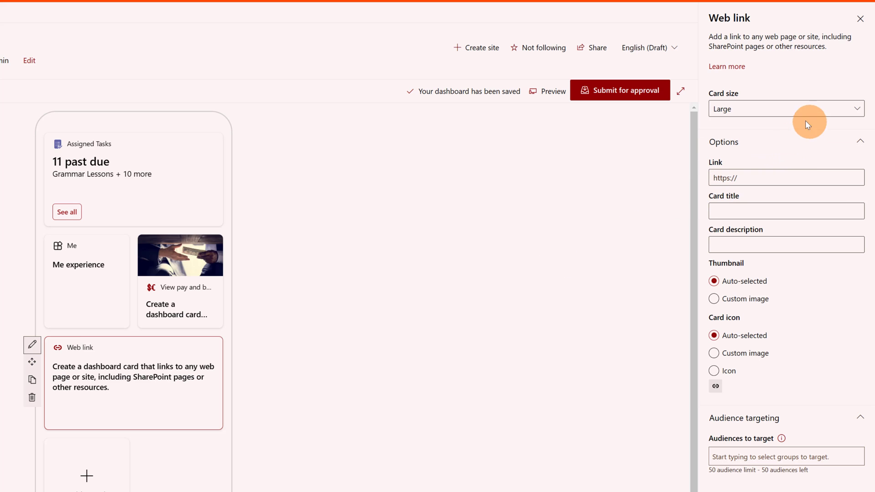
{"action": "left_click", "coordinate": [801, 180]}
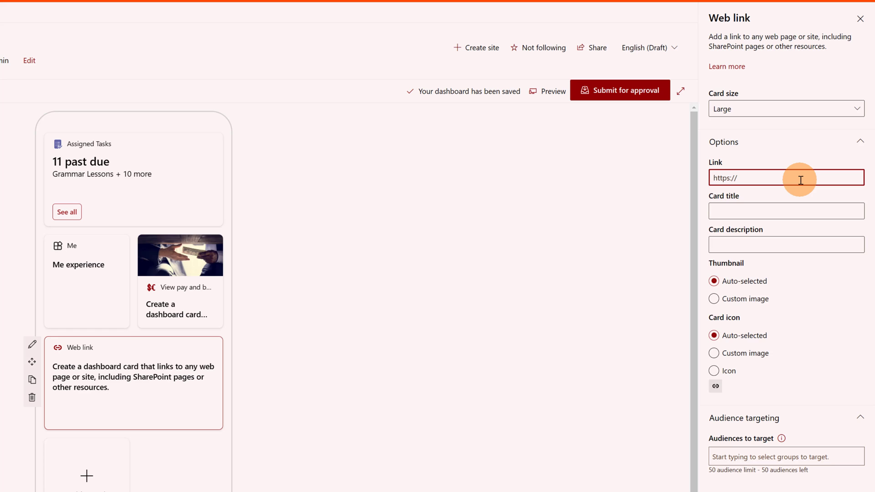
{"action": "key", "text": "super+v"}
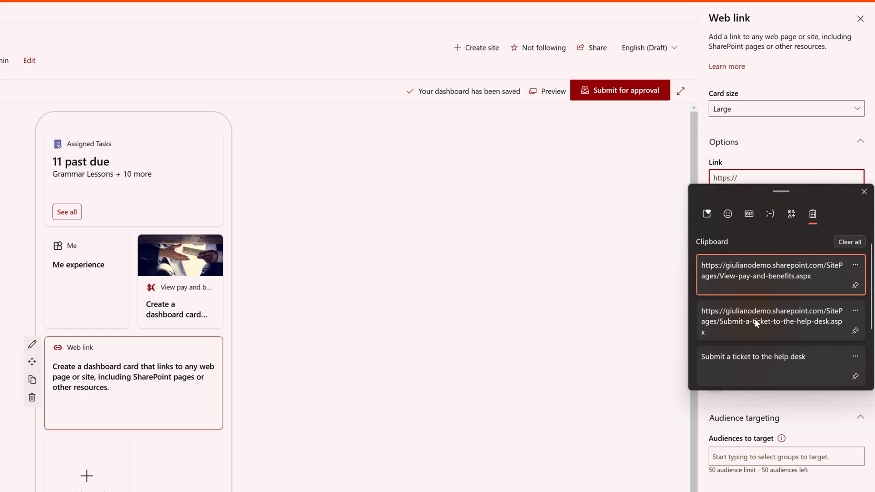
{"action": "left_click", "coordinate": [755, 319]}
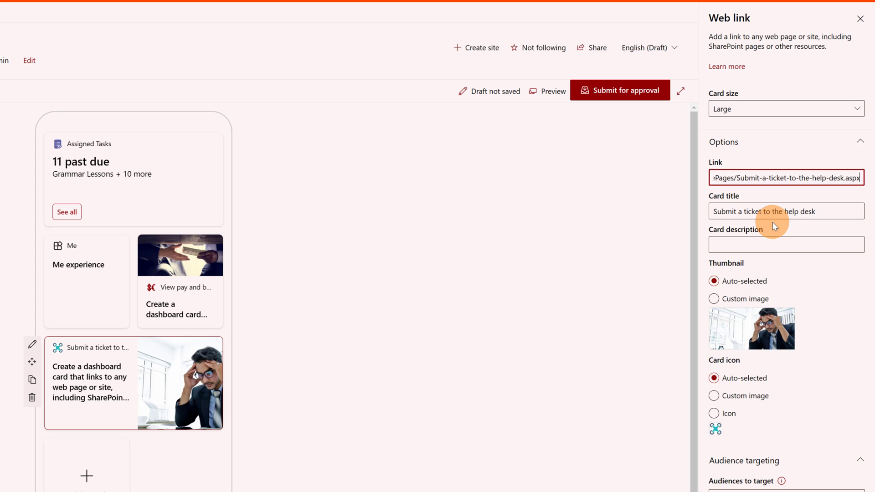
Step: Try the card description "blab balblb" on the help desk card and clear it again
{"action": "left_click", "coordinate": [759, 244]}
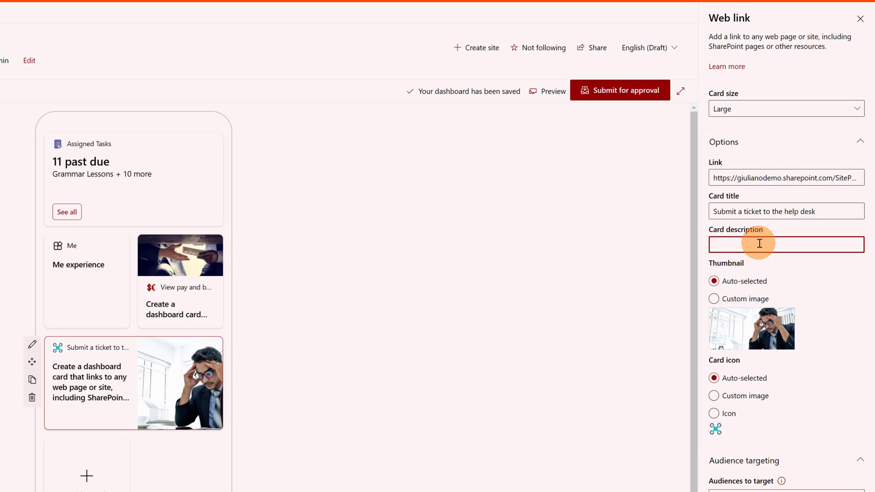
{"action": "type", "text": "blab balblb"}
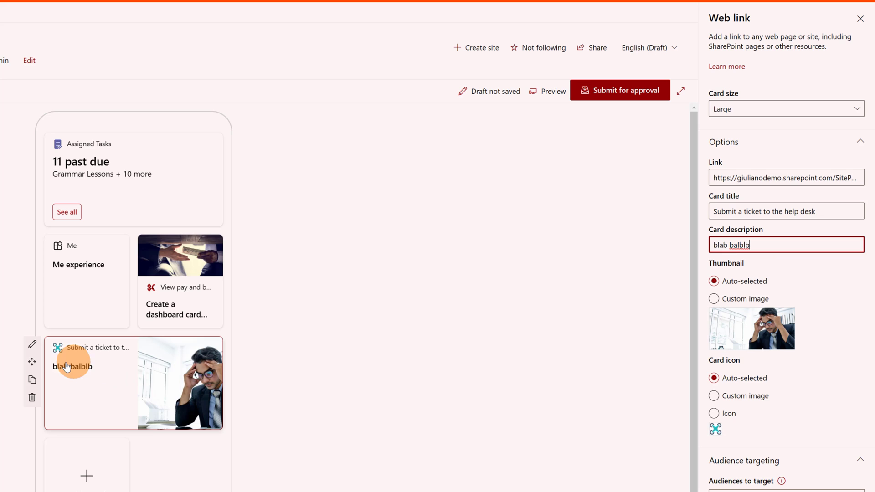
{"action": "left_click_drag", "start_coordinate": [768, 245], "coordinate": [707, 245]}
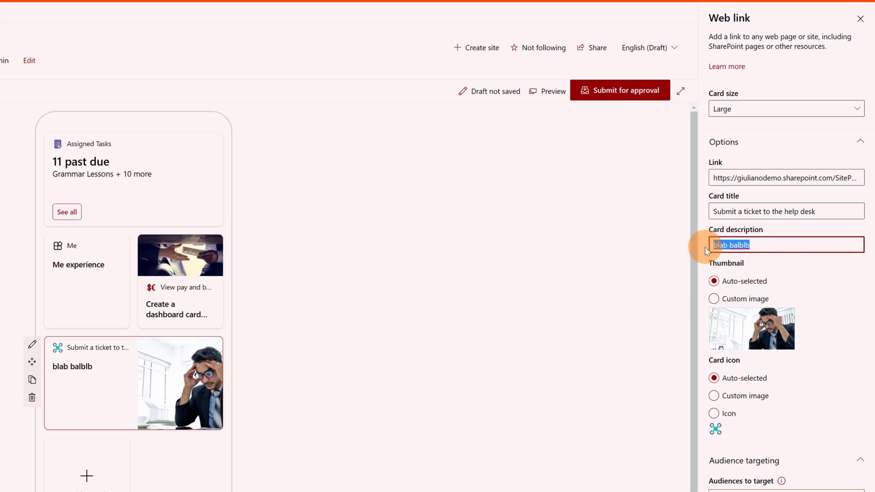
{"action": "key", "text": "BackSpace"}
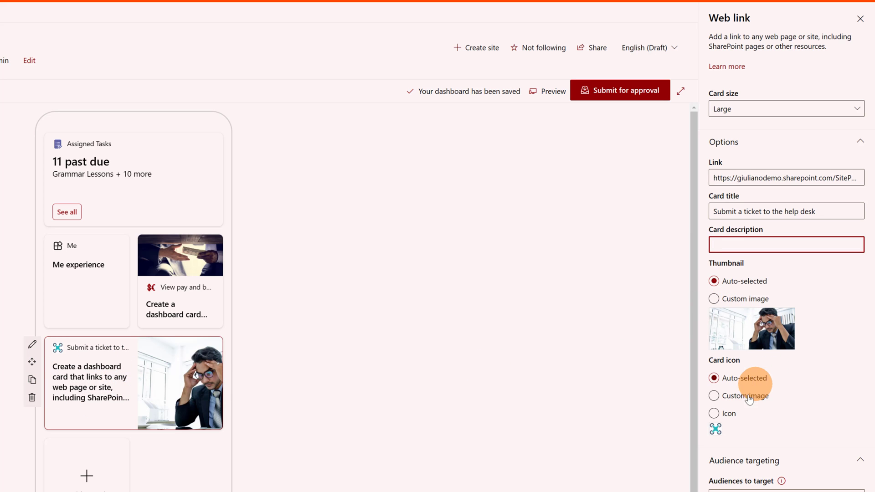
Step: Change the card icon of the help desk card to the person with a question mark
{"action": "left_click", "coordinate": [717, 416]}
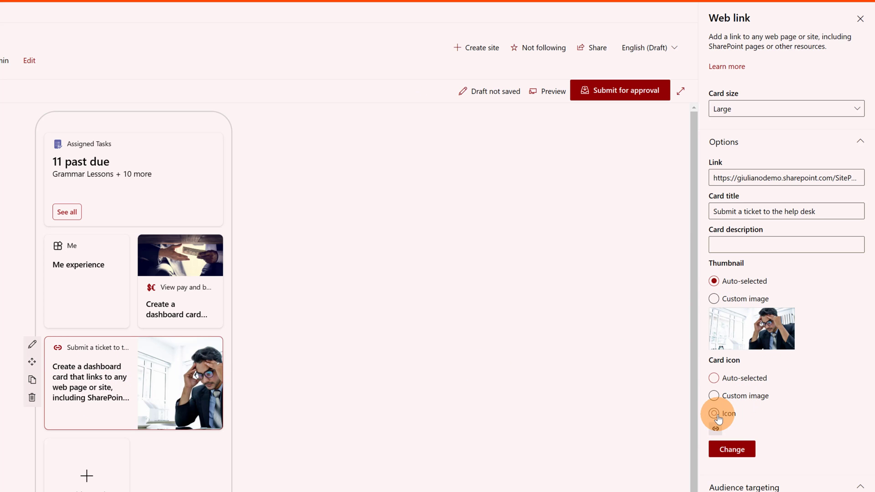
{"action": "left_click", "coordinate": [732, 450]}
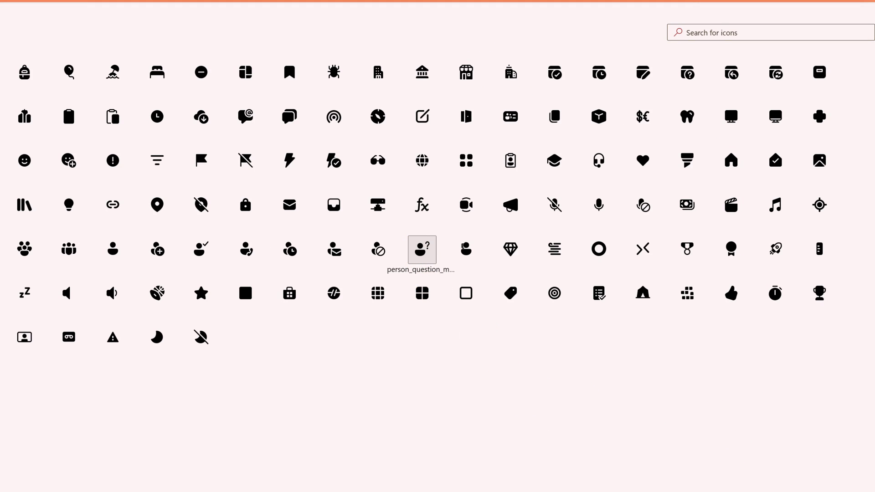
{"action": "left_click", "coordinate": [422, 249]}
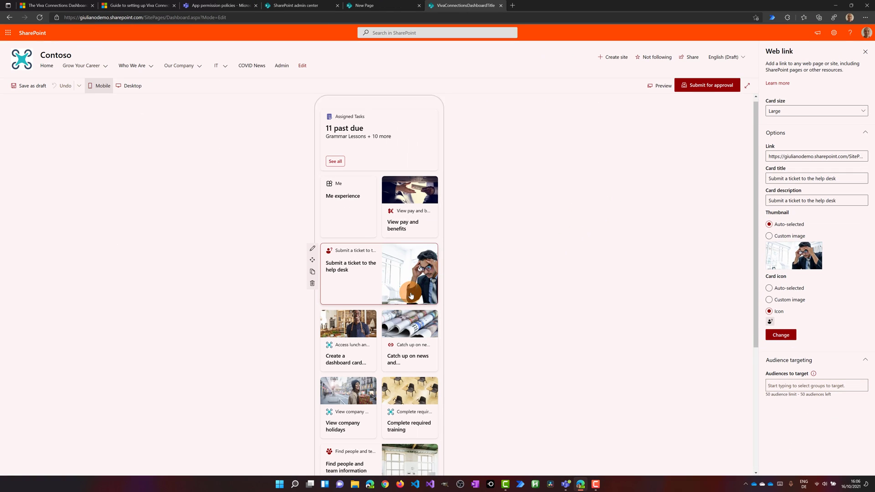
Step: Examine the full set of dashboard cards in the mobile layout and in the desktop layout
{"action": "scroll", "coordinate": [410, 292], "scroll_direction": "down", "scroll_amount": 2}
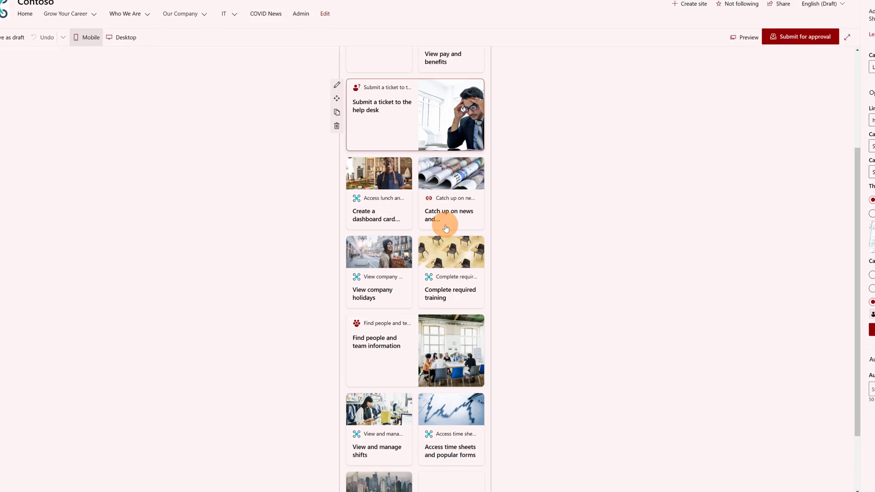
{"action": "scroll", "coordinate": [446, 228], "scroll_direction": "down", "scroll_amount": 2}
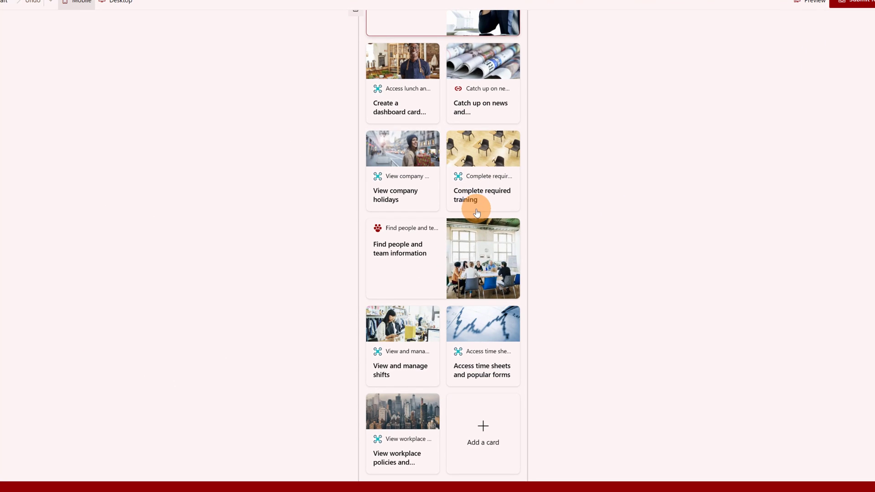
{"action": "scroll", "coordinate": [436, 289], "scroll_direction": "up", "scroll_amount": 1}
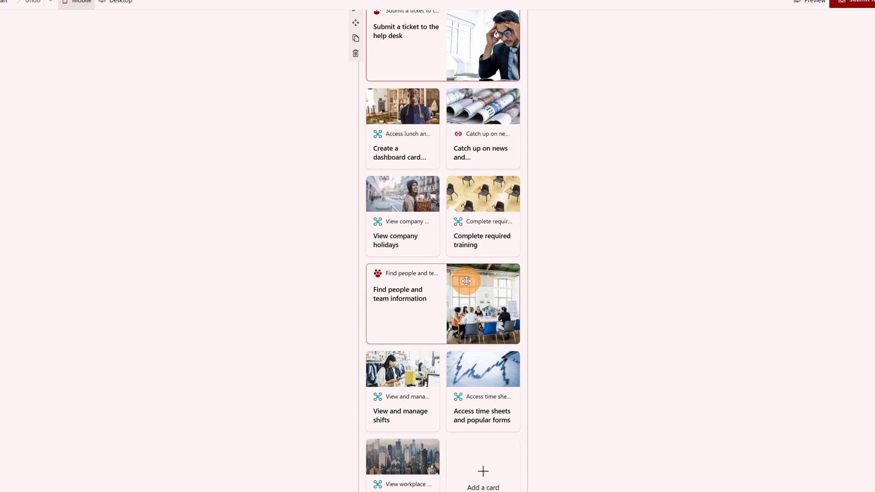
{"action": "scroll", "coordinate": [466, 281], "scroll_direction": "up", "scroll_amount": 5}
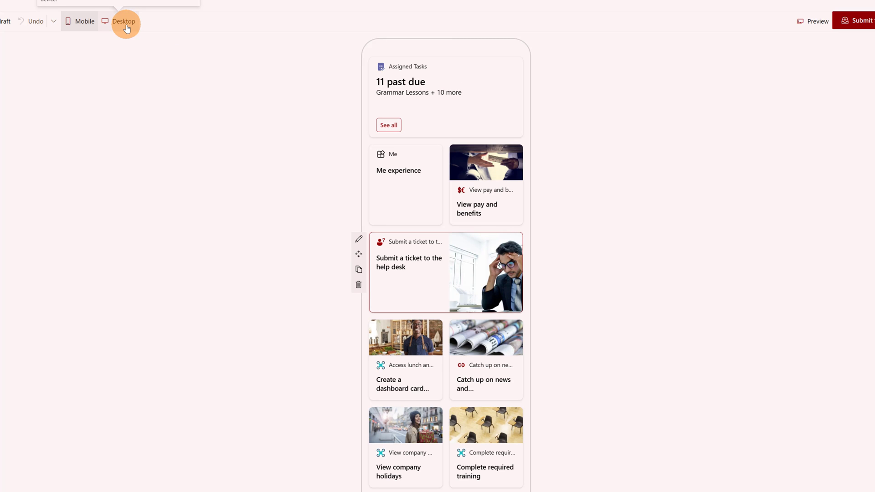
{"action": "left_click", "coordinate": [127, 28]}
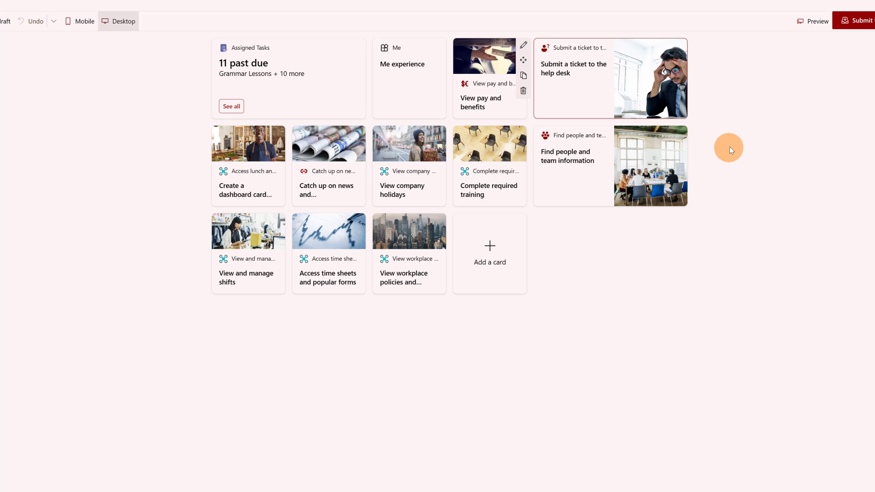
Step: Preview the dashboard as it looks on desktop and on a mobile phone, and close the preview
{"action": "left_click", "coordinate": [804, 29]}
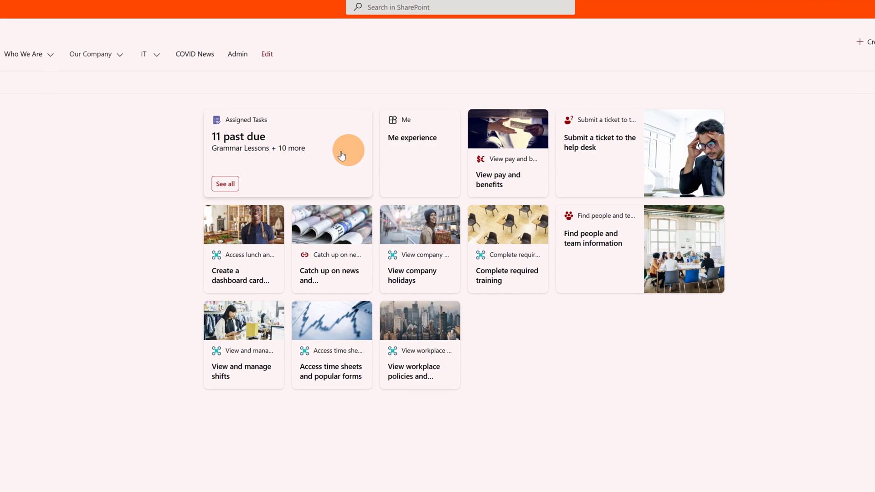
{"action": "left_click", "coordinate": [34, 93]}
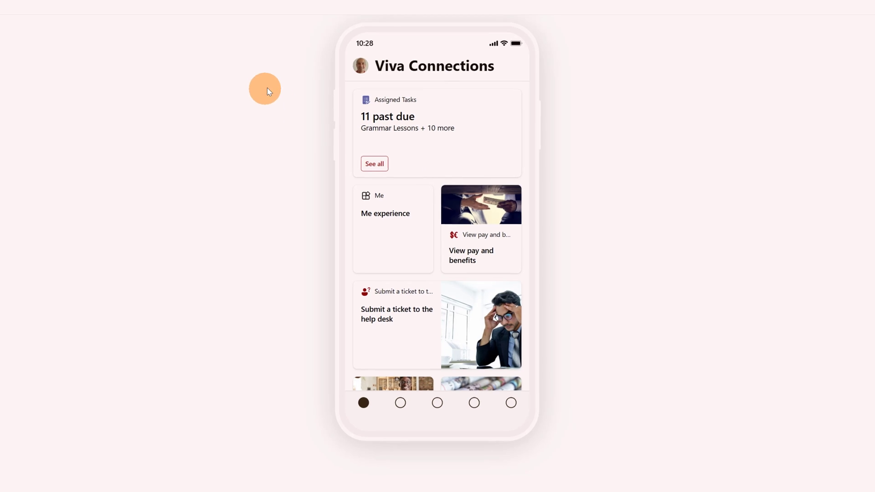
{"action": "left_click", "coordinate": [822, 32]}
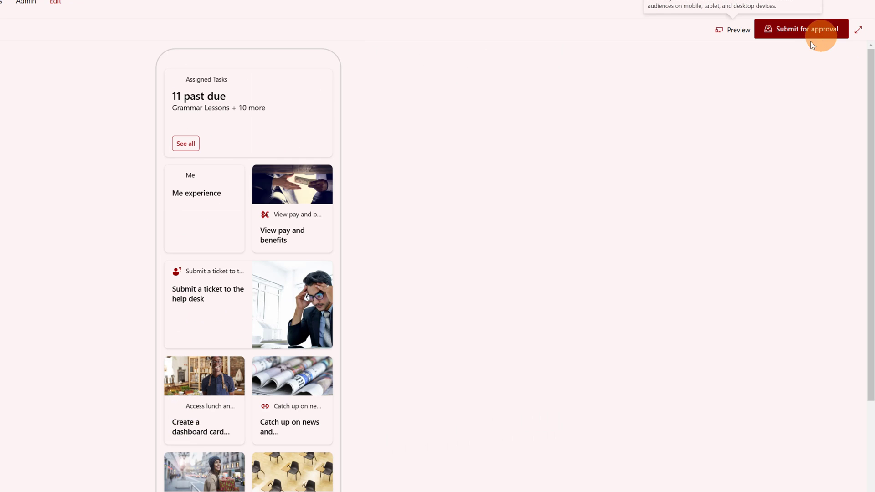
Step: Submit the dashboard for approval and approve the pending request
{"action": "left_click", "coordinate": [782, 37]}
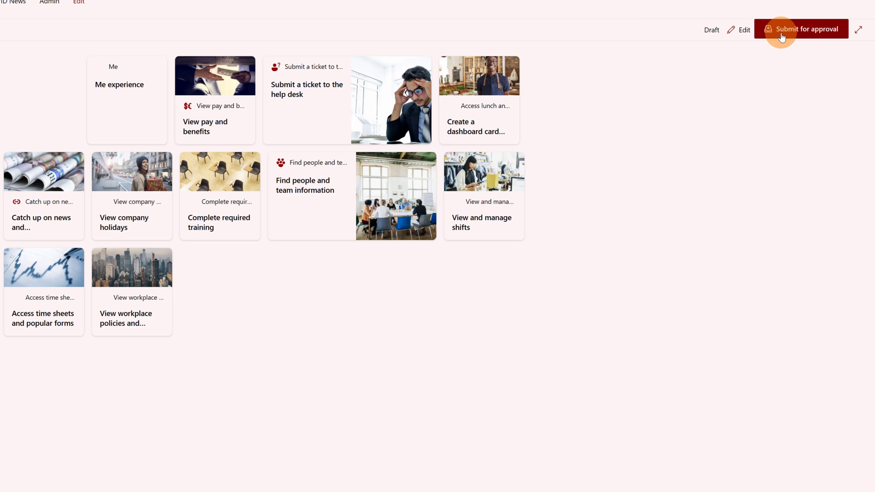
{"action": "left_click", "coordinate": [759, 113]}
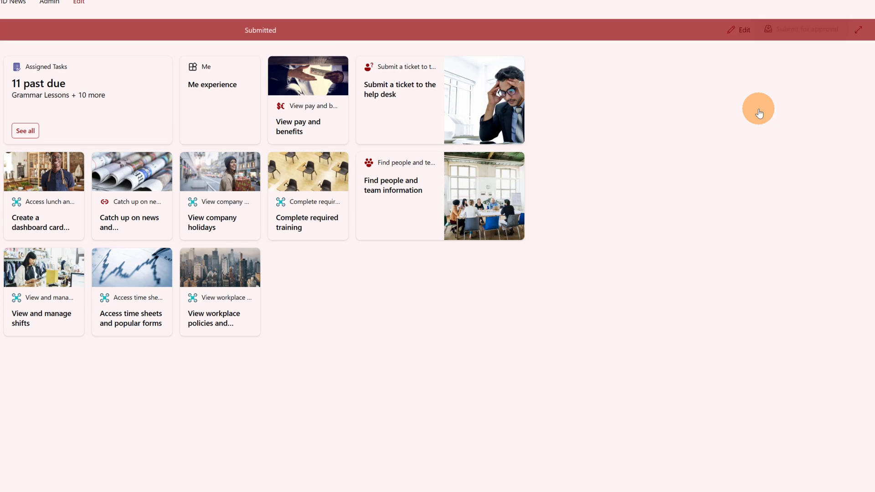
{"action": "left_click", "coordinate": [788, 31]}
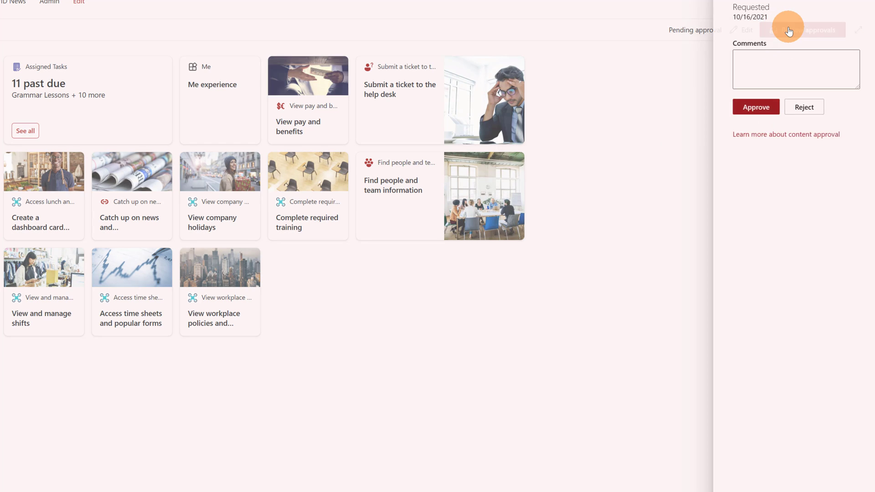
{"action": "left_click", "coordinate": [751, 154]}
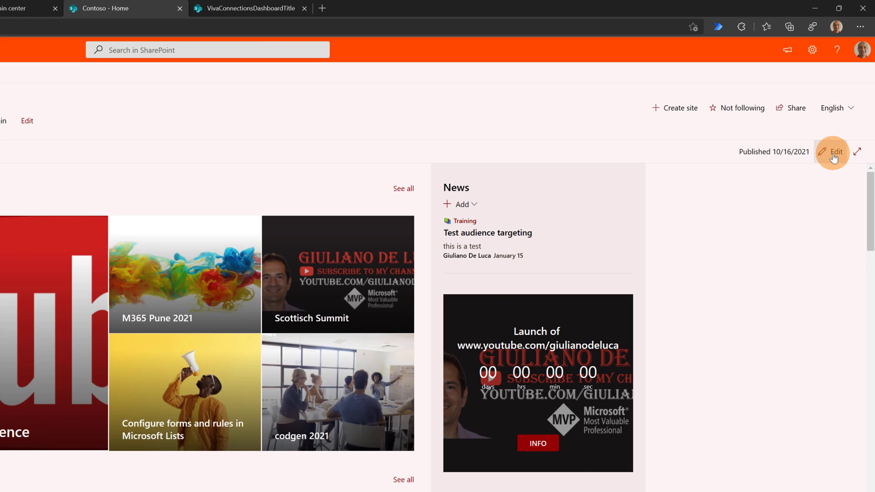
Step: Edit the Contoso home page and add the Dashboard (Preview) web part for Viva Connections above the News web part, searching for "viva"
{"action": "left_click", "coordinate": [833, 155]}
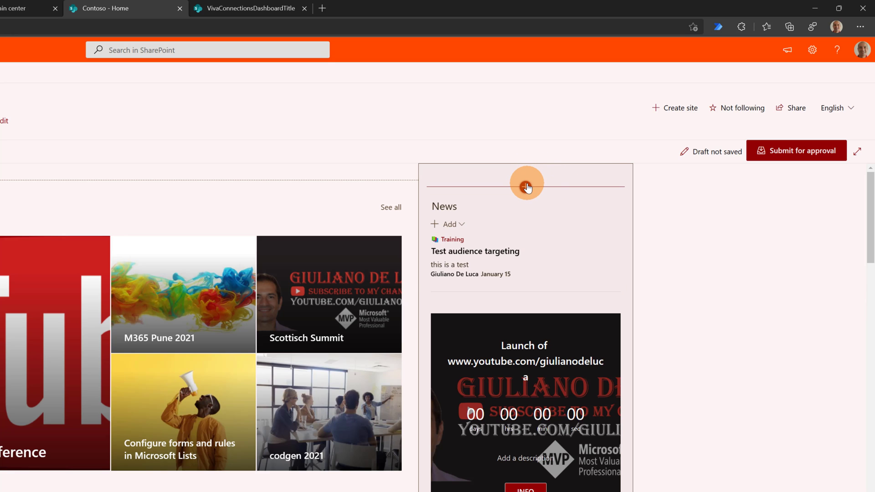
{"action": "left_click", "coordinate": [526, 187]}
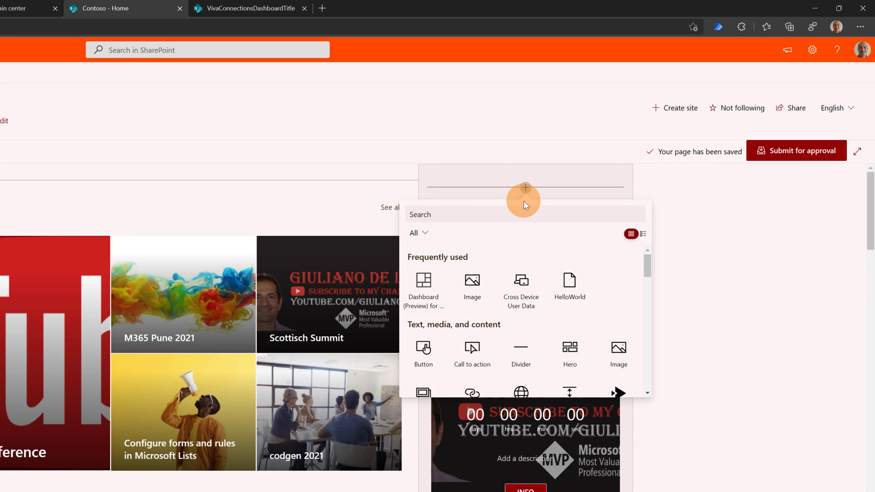
{"action": "type", "text": "viva"}
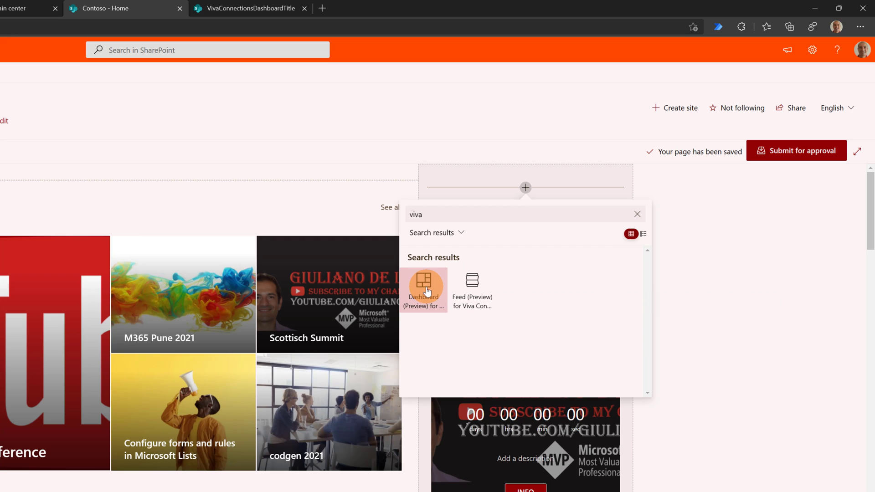
{"action": "left_click", "coordinate": [427, 291]}
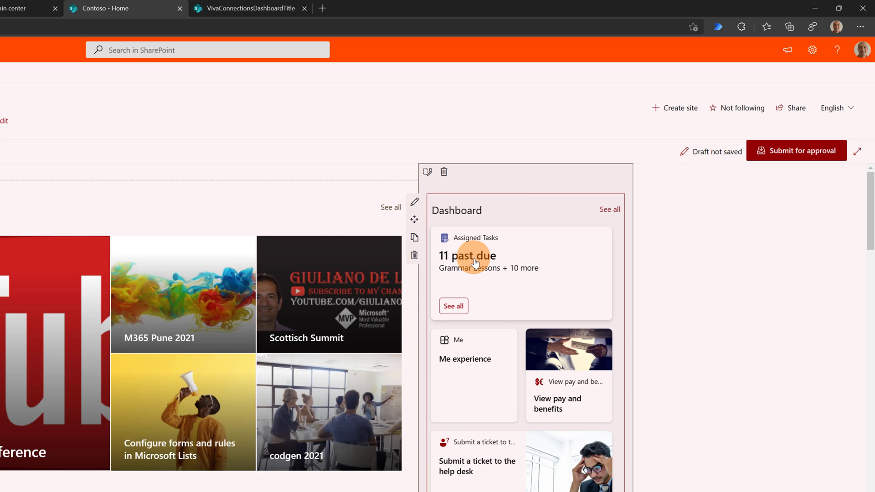
Step: Set the maximum number of cards shown in the Dashboard web part to 12 and review the resulting cards
{"action": "scroll", "coordinate": [486, 397], "scroll_direction": "down", "scroll_amount": 3}
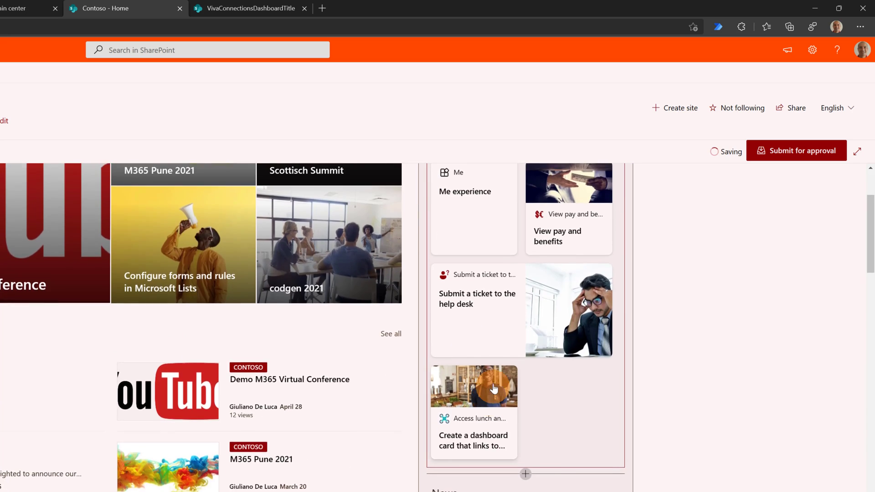
{"action": "scroll", "coordinate": [490, 319], "scroll_direction": "up", "scroll_amount": 3}
{"action": "left_click", "coordinate": [416, 202]}
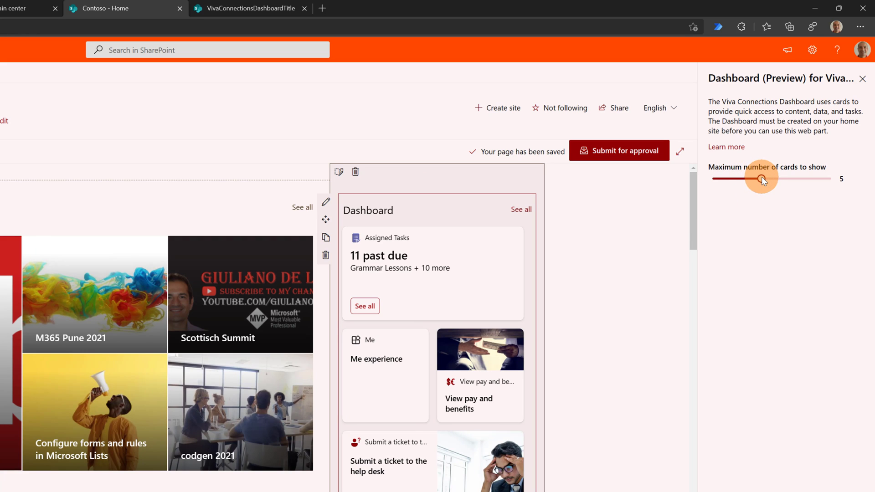
{"action": "left_click_drag", "start_coordinate": [768, 179], "coordinate": [791, 179]}
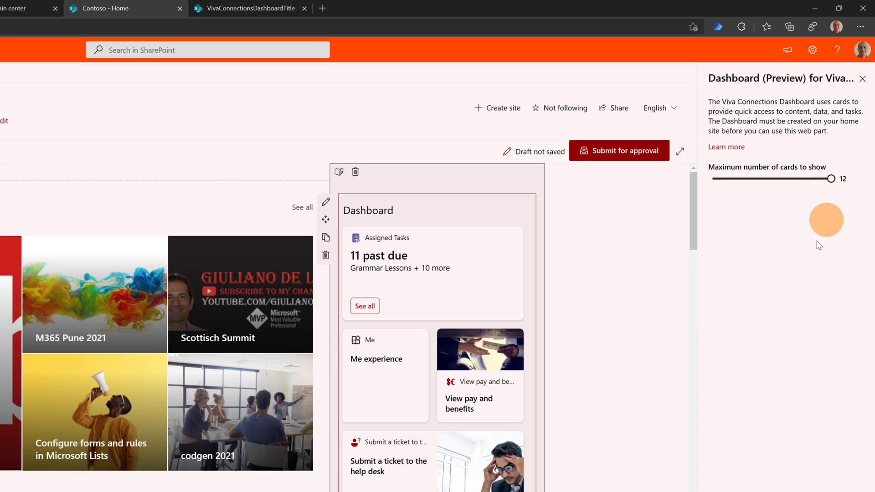
{"action": "scroll", "coordinate": [541, 384], "scroll_direction": "down", "scroll_amount": 8}
{"action": "scroll", "coordinate": [512, 361], "scroll_direction": "up", "scroll_amount": 8}
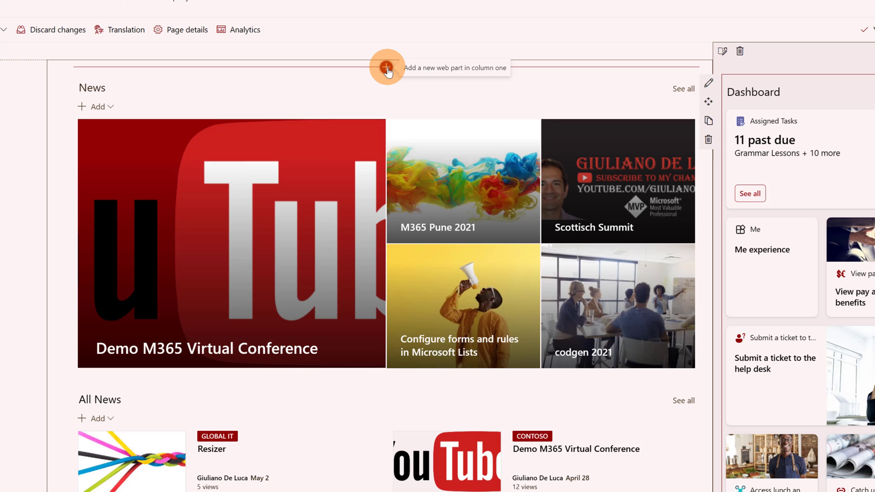
Step: Add the Feed (Preview) for Viva Connections web part above the News web part, searching for "viv"
{"action": "left_click", "coordinate": [386, 68]}
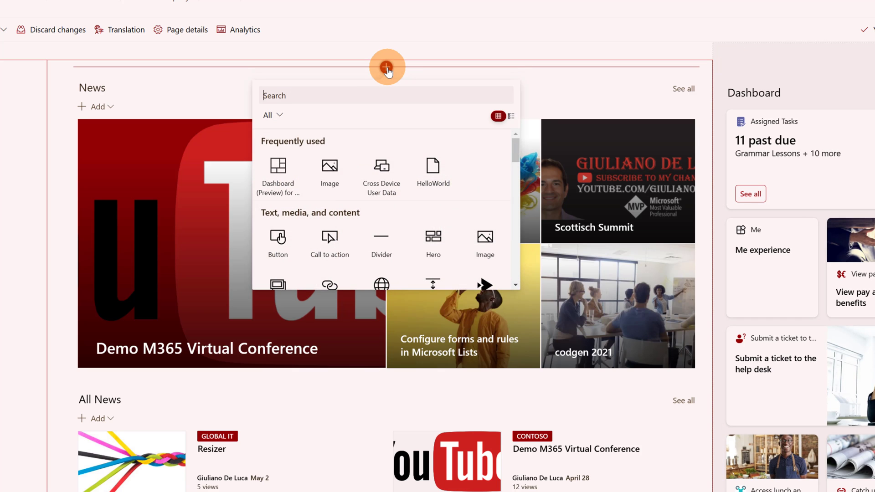
{"action": "type", "text": "viv"}
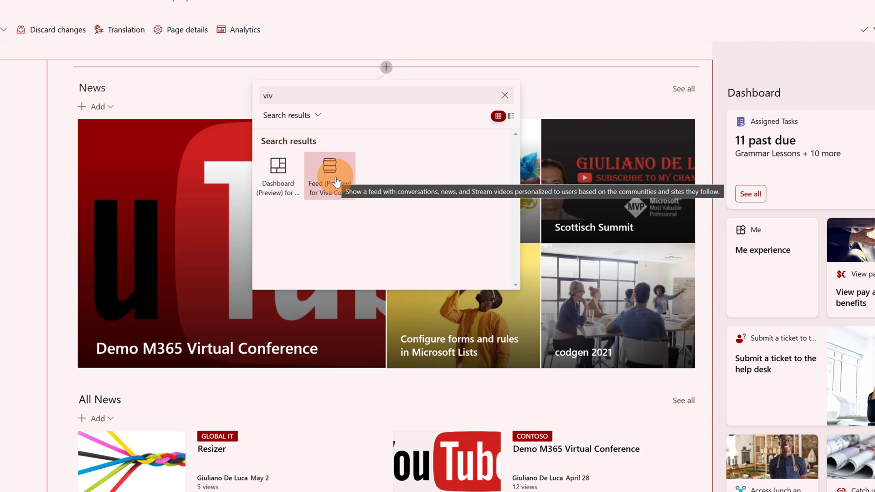
{"action": "left_click", "coordinate": [335, 182]}
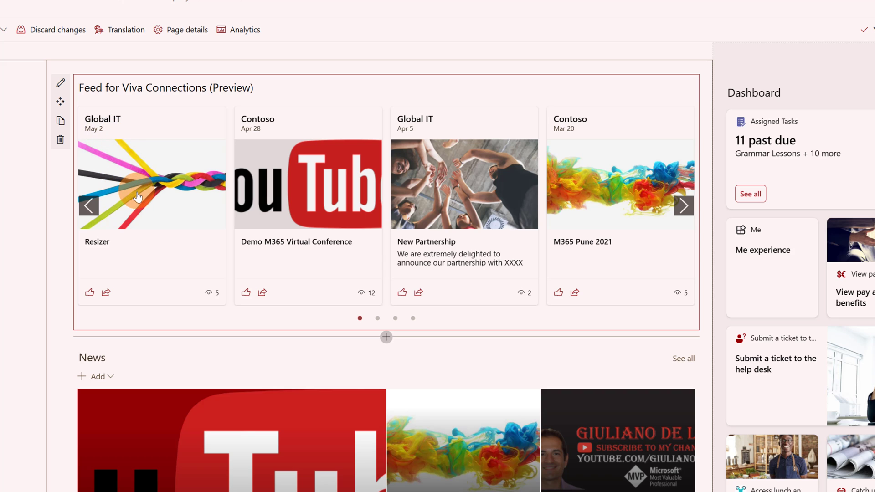
Step: Examine the feed web part's sharing options and settings, and page through its news items to the last page
{"action": "left_click", "coordinate": [105, 293]}
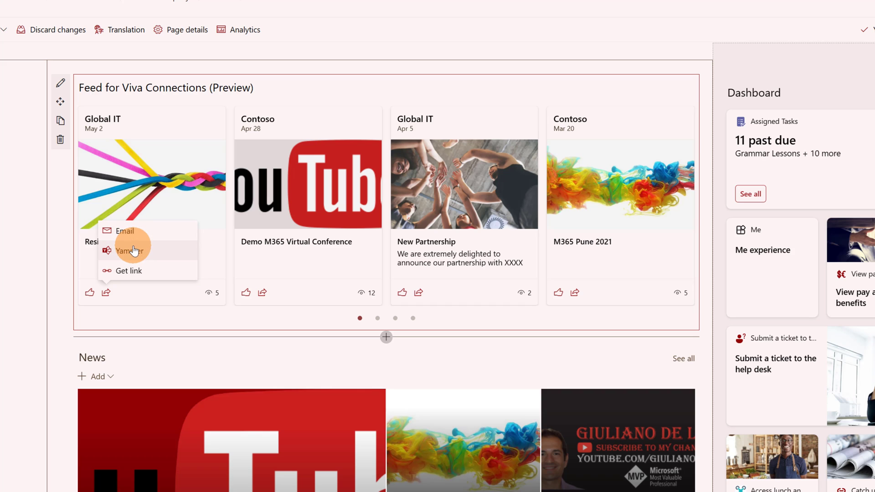
{"action": "left_click", "coordinate": [62, 84]}
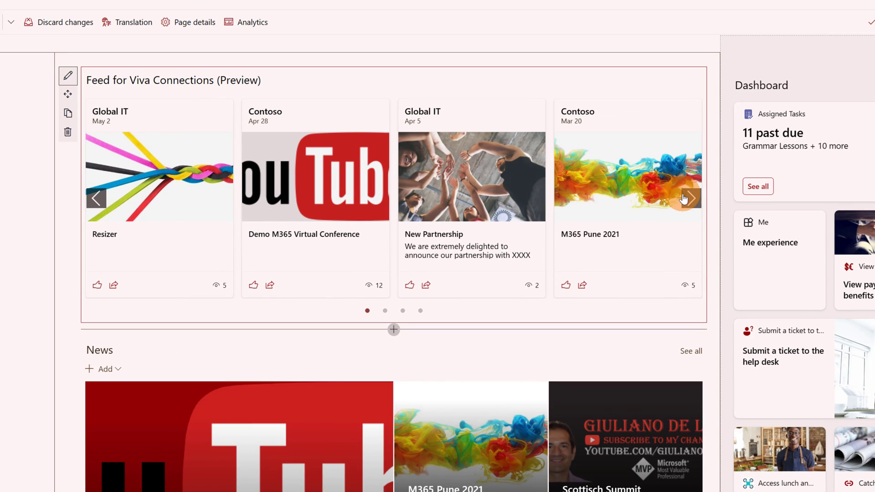
{"action": "left_click", "coordinate": [690, 200]}
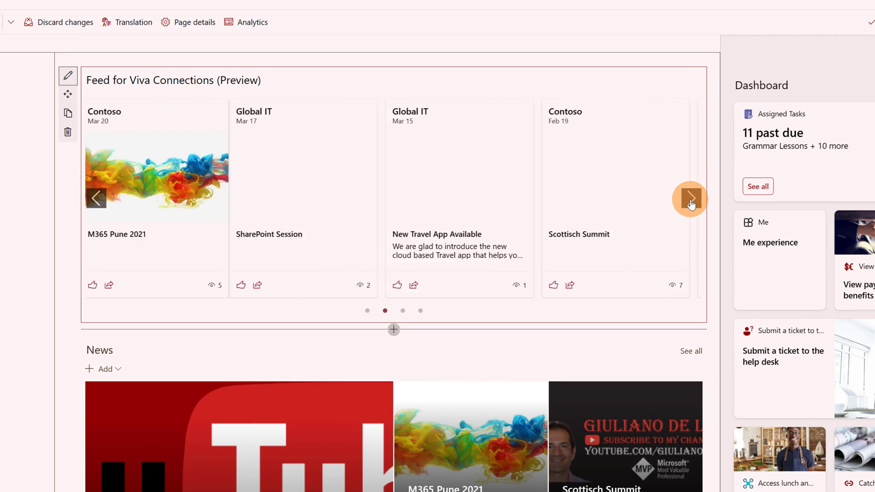
{"action": "left_click", "coordinate": [690, 200]}
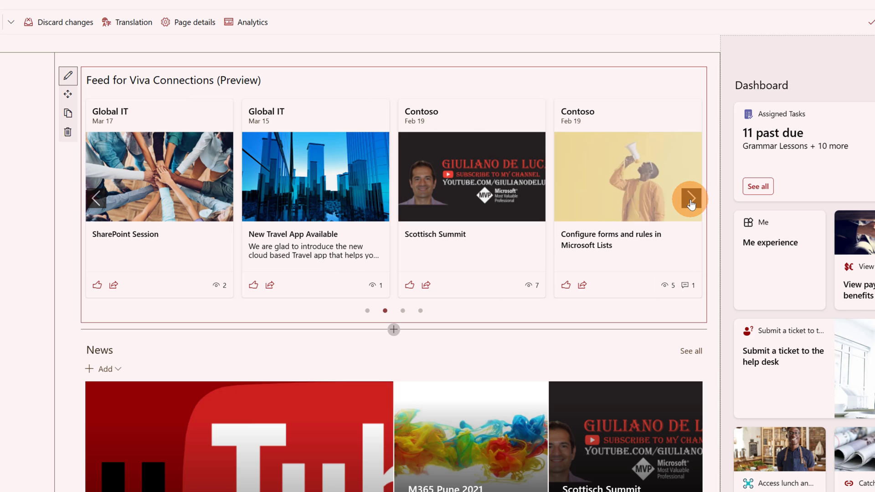
{"action": "left_click", "coordinate": [690, 201]}
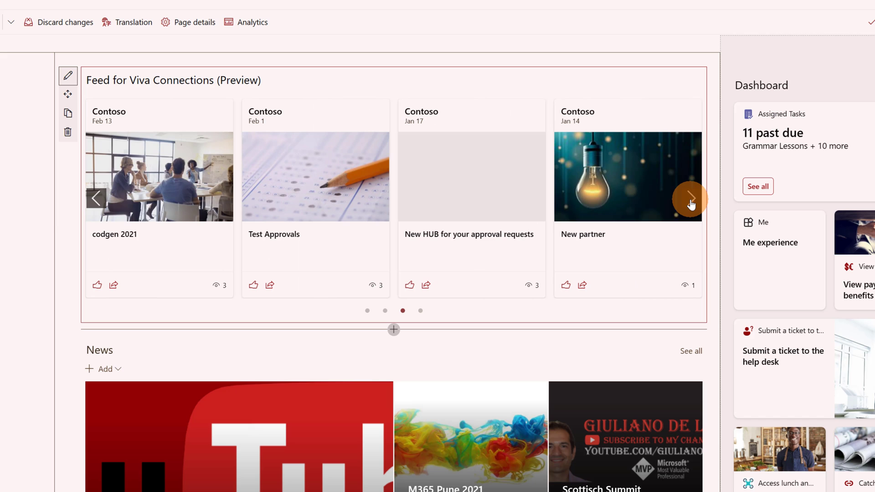
{"action": "left_click", "coordinate": [690, 200]}
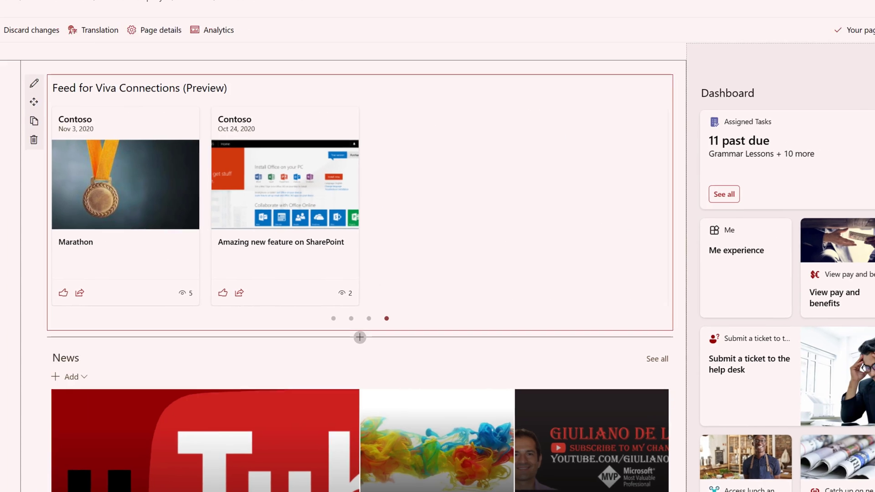
Step: Submit the home page for approval without comments and approve the pending request
{"action": "left_click", "coordinate": [606, 119]}
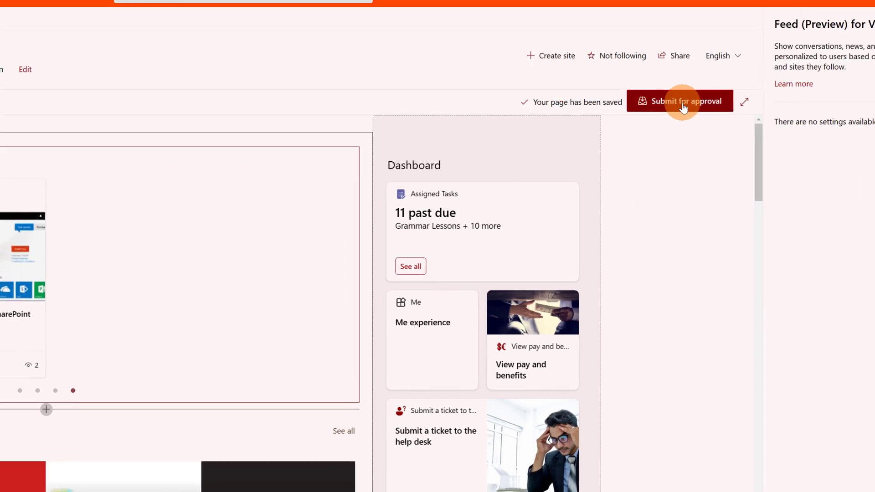
{"action": "left_click", "coordinate": [607, 121]}
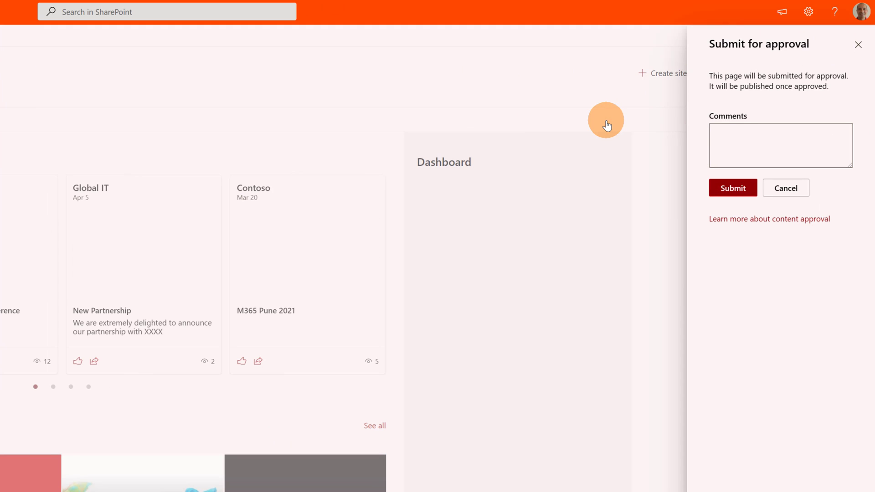
{"action": "left_click", "coordinate": [729, 188]}
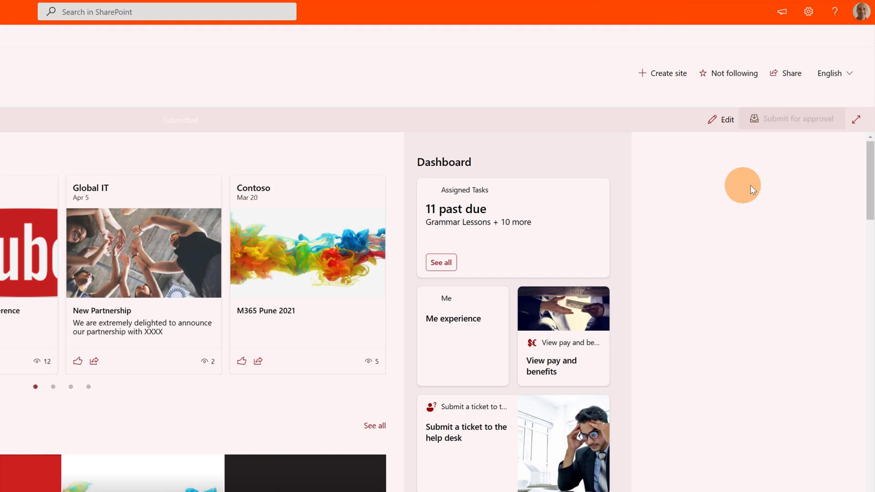
{"action": "left_click", "coordinate": [804, 120]}
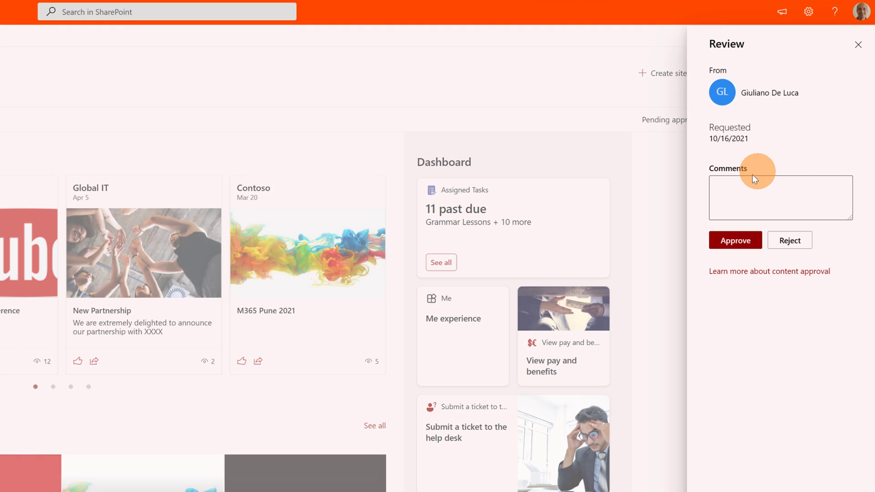
{"action": "left_click", "coordinate": [732, 238]}
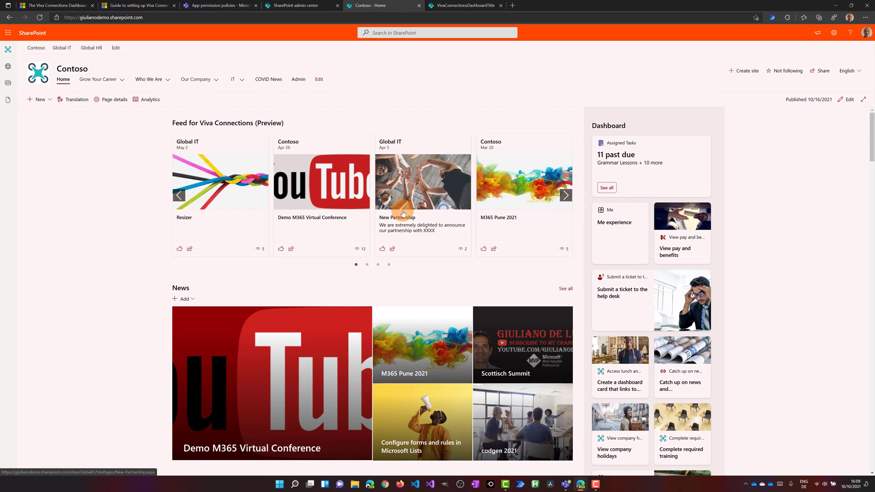
Step: Look over the published home page, checking the Viva Connections feed, the news sections and the dashboard cards
{"action": "scroll", "coordinate": [474, 226], "scroll_direction": "down", "scroll_amount": 6}
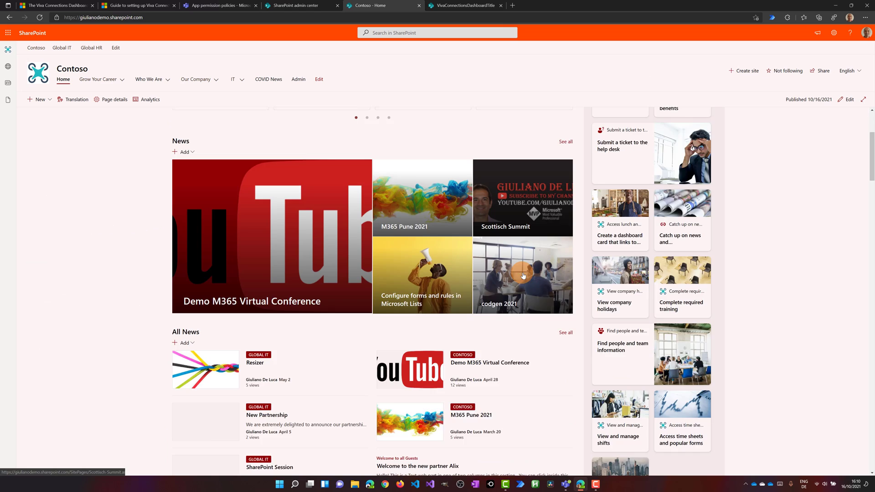
{"action": "scroll", "coordinate": [529, 267], "scroll_direction": "up", "scroll_amount": 6}
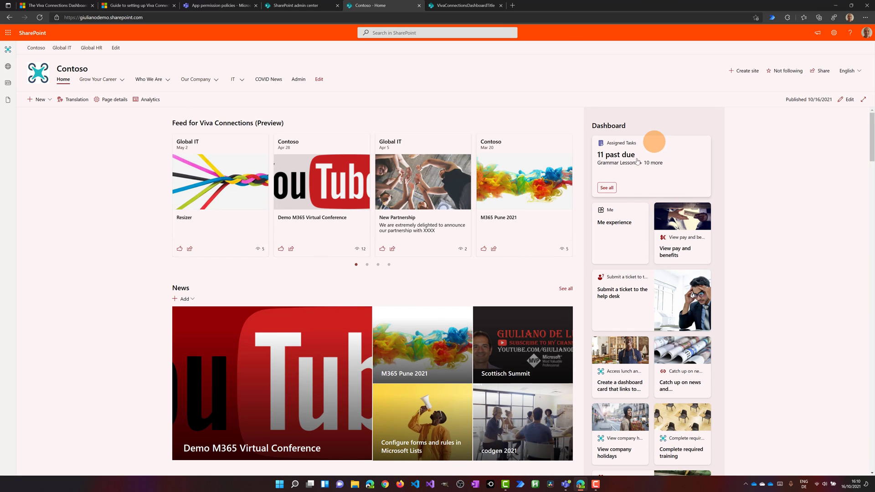
{"action": "scroll", "coordinate": [711, 326], "scroll_direction": "down", "scroll_amount": 3}
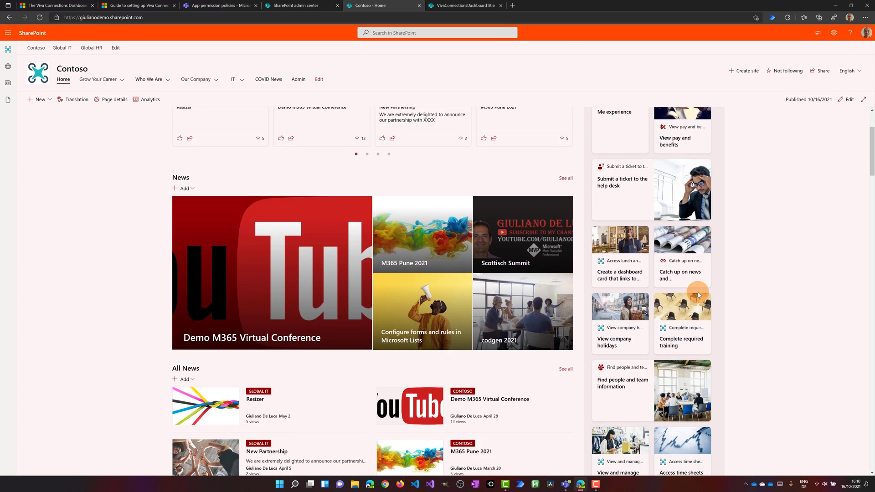
{"action": "scroll", "coordinate": [501, 228], "scroll_direction": "up", "scroll_amount": 3}
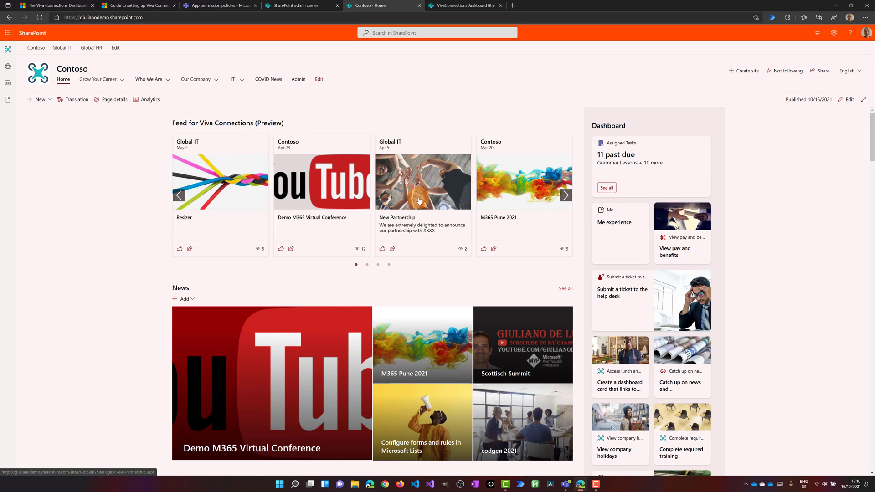
{"action": "left_click", "coordinate": [481, 199]}
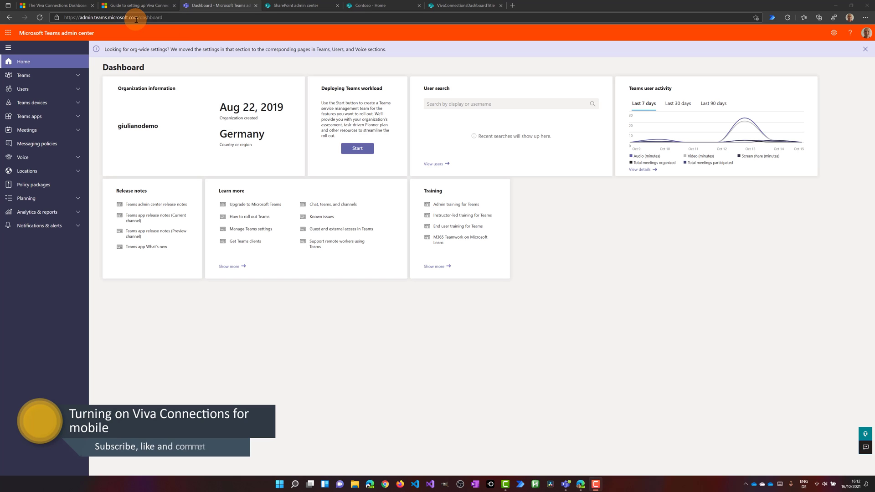
Step: In the Microsoft Teams admin center, open the Manage apps page and search the apps for "viva"
{"action": "left_click_drag", "start_coordinate": [137, 17], "coordinate": [64, 18]}
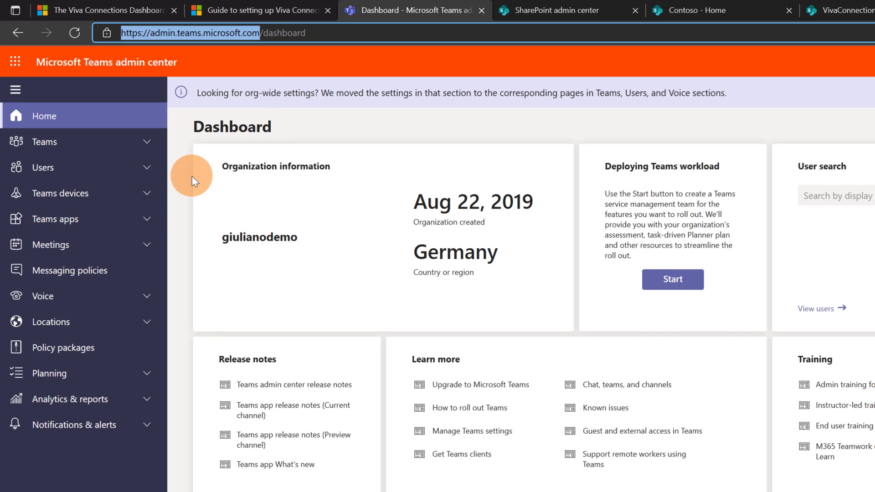
{"action": "left_click", "coordinate": [146, 221]}
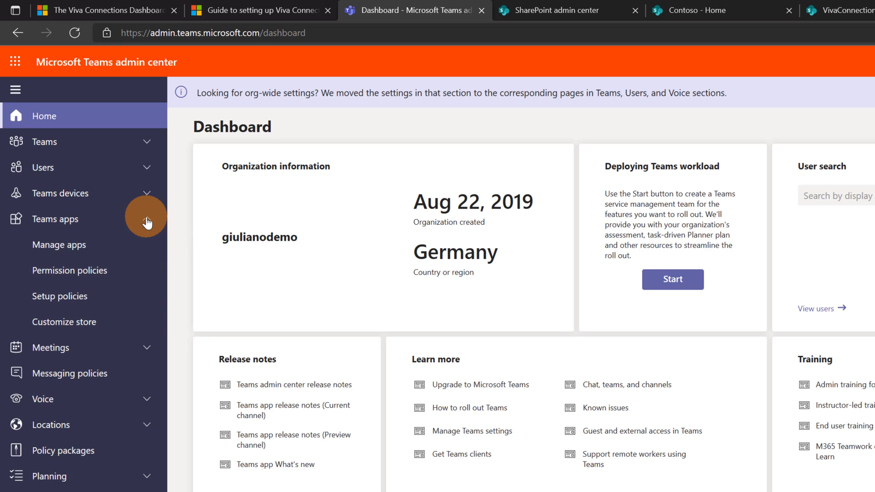
{"action": "left_click", "coordinate": [80, 251]}
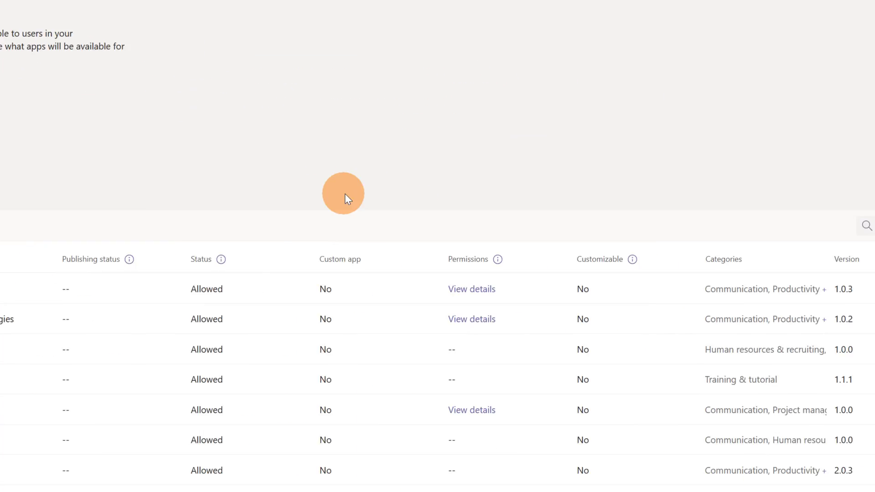
{"action": "left_click", "coordinate": [719, 184]}
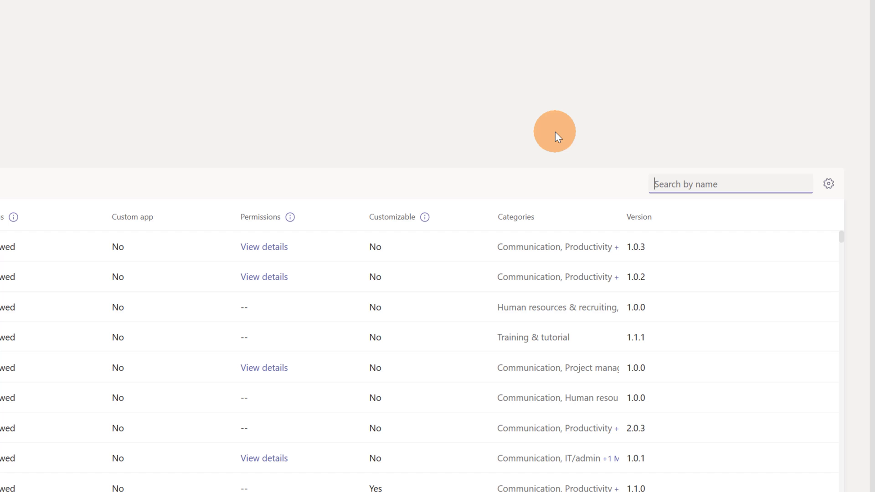
{"action": "type", "text": "viva"}
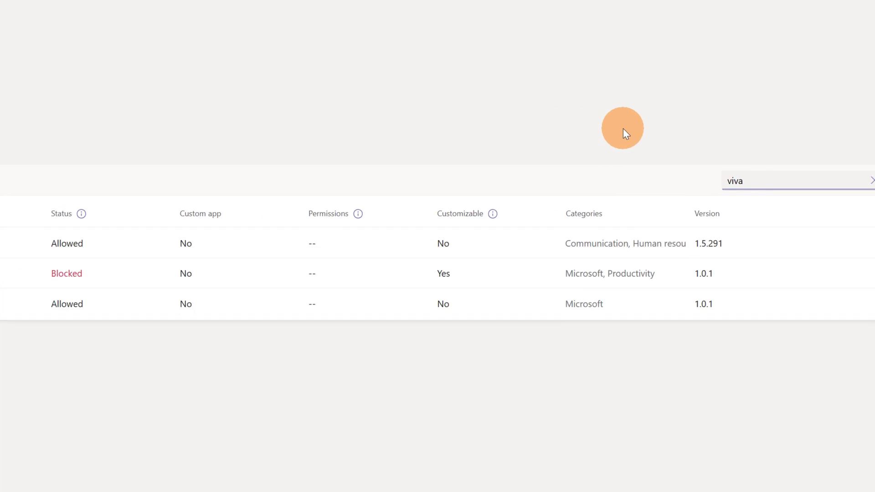
Step: Open the details of the Viva Connections (Preview) app and change its status to Allowed
{"action": "left_click", "coordinate": [68, 250]}
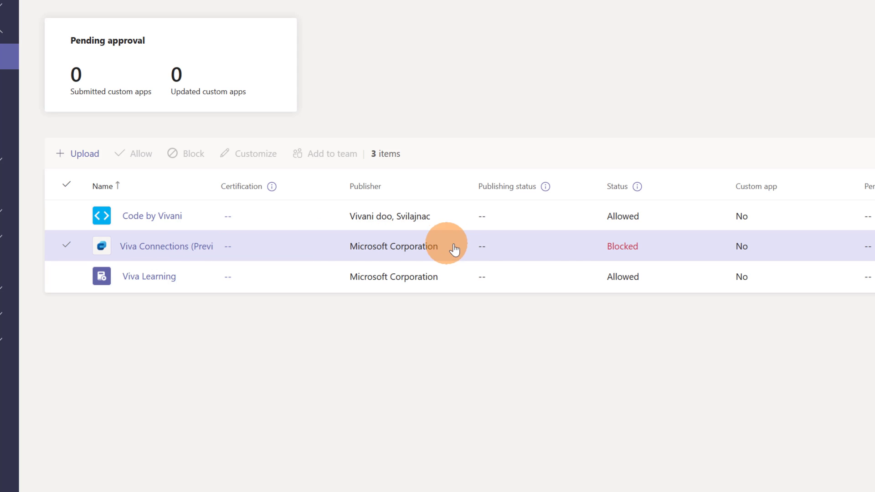
{"action": "left_click_drag", "start_coordinate": [580, 252], "coordinate": [644, 253]}
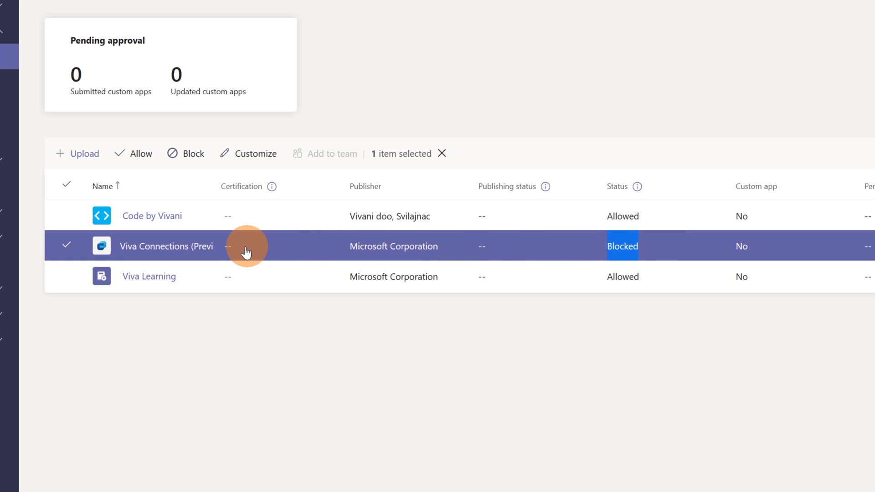
{"action": "left_click", "coordinate": [189, 252]}
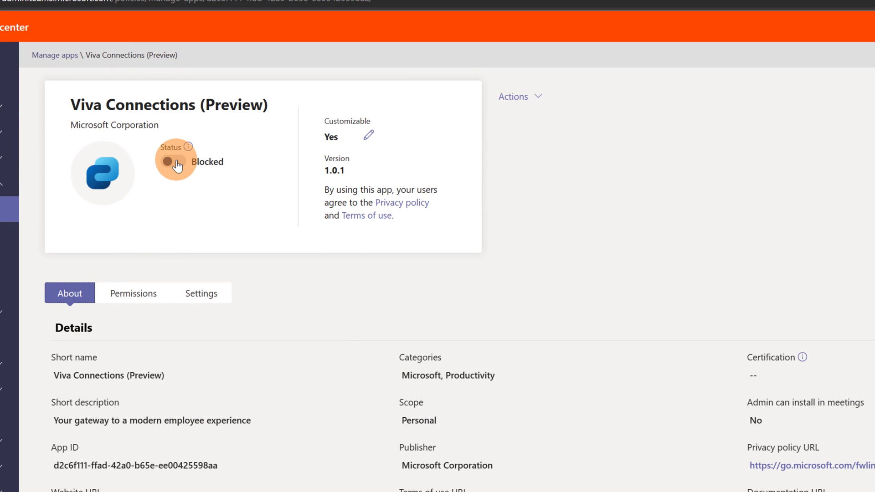
{"action": "left_click", "coordinate": [176, 163]}
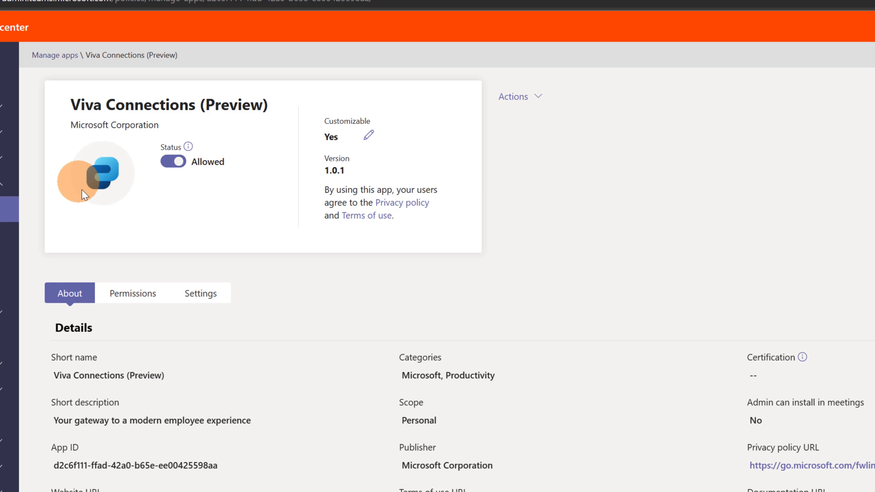
Step: Open the customization of the Viva Connections (Preview) app and change its short name to Contoso
{"action": "left_click", "coordinate": [374, 137]}
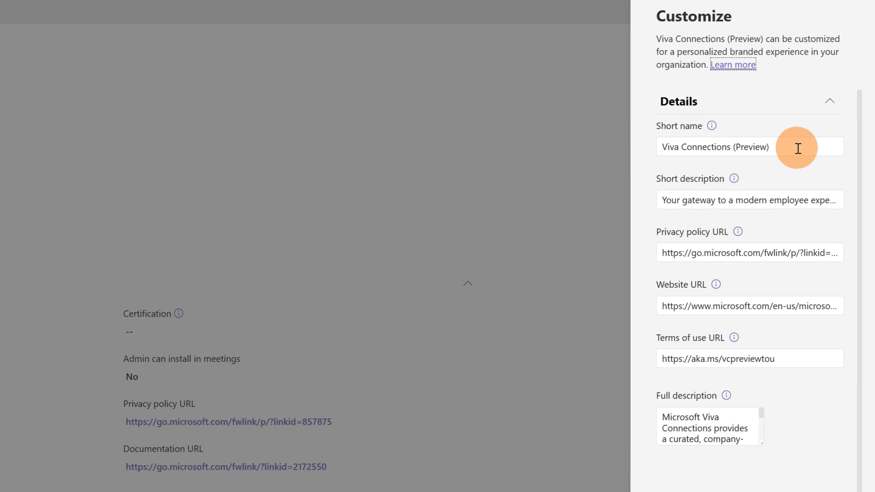
{"action": "left_click_drag", "start_coordinate": [797, 148], "coordinate": [654, 138]}
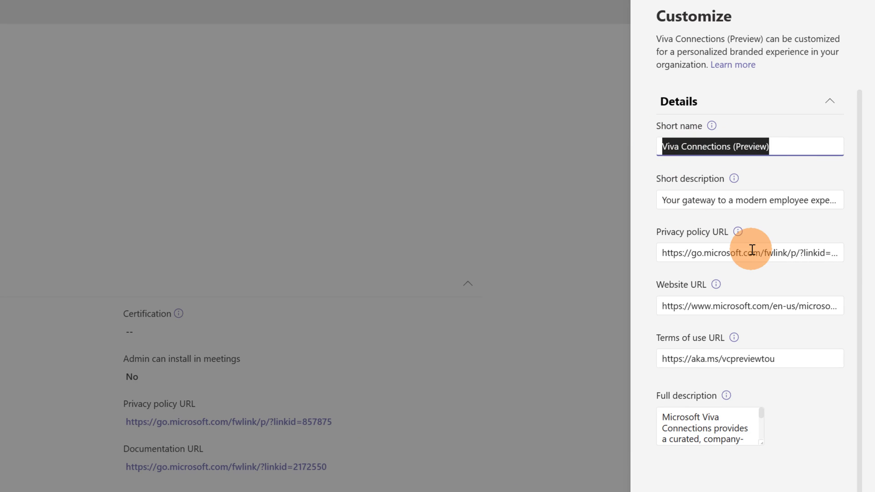
{"action": "type", "text": "Contoso"}
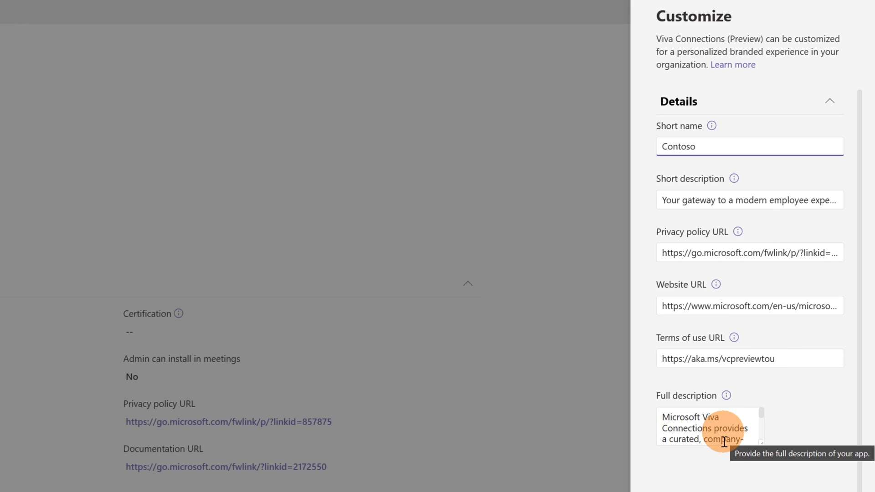
Step: Upload logo.192x192.png from the viva-connections-desktop-main folder as the app's color icon
{"action": "scroll", "coordinate": [724, 441], "scroll_direction": "down", "scroll_amount": 6}
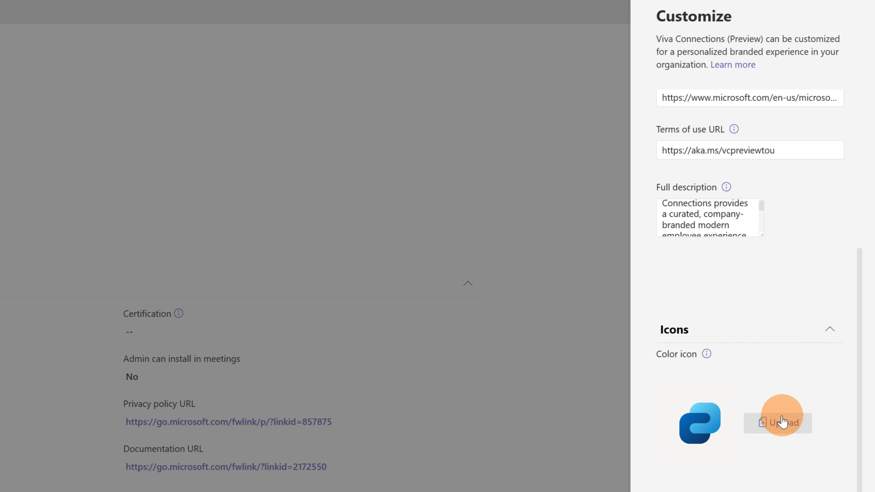
{"action": "left_click", "coordinate": [781, 419]}
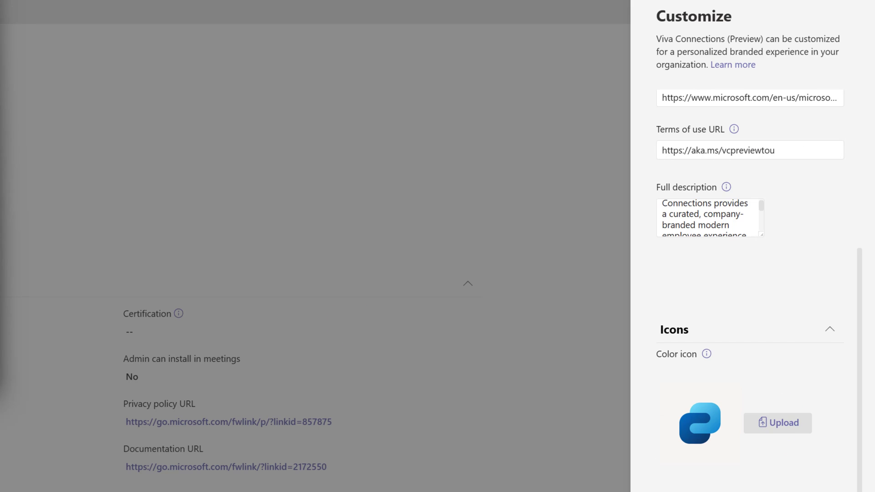
{"action": "left_click", "coordinate": [298, 28]}
{"action": "key", "text": "super+v"}
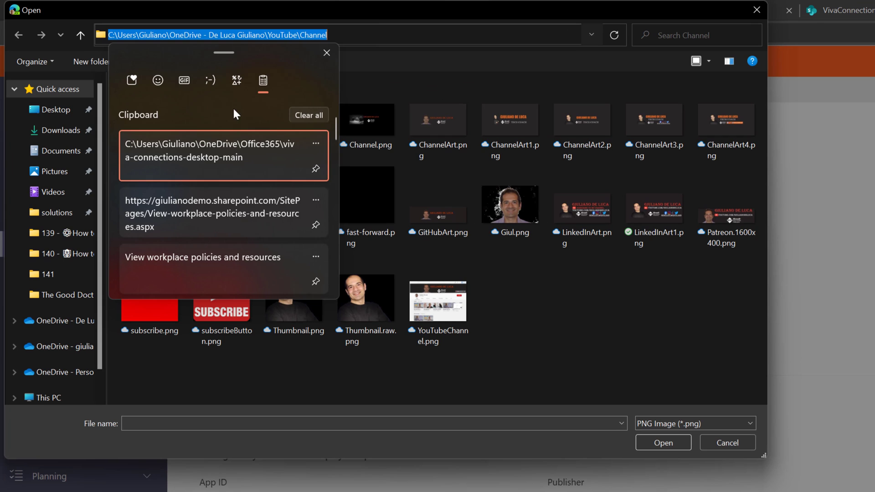
{"action": "left_click", "coordinate": [209, 152]}
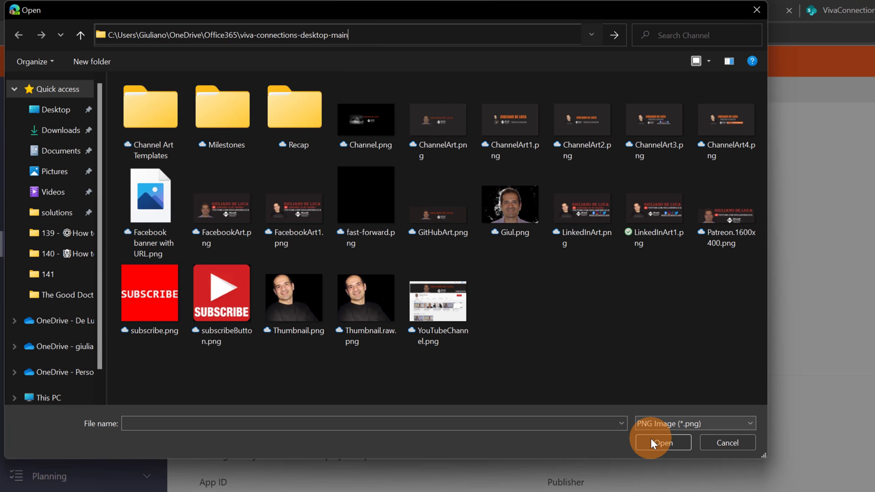
{"action": "left_click", "coordinate": [652, 443]}
{"action": "left_click", "coordinate": [463, 32]}
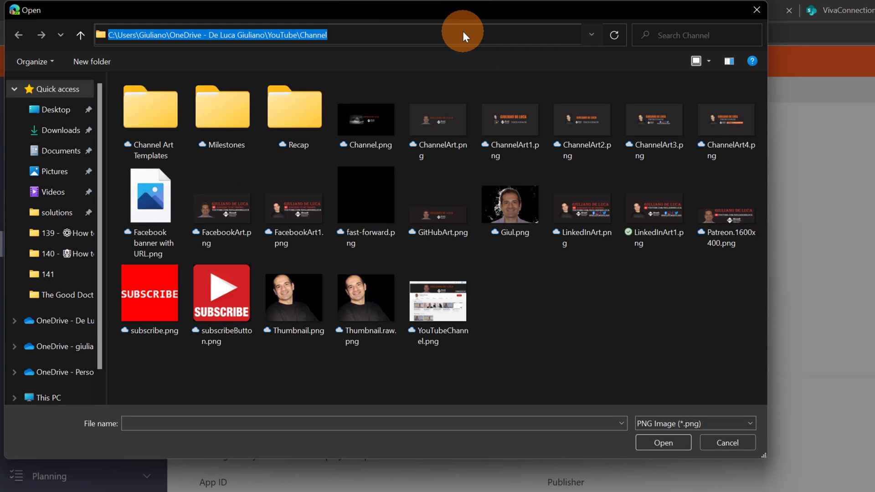
{"action": "type", "text": "C:\\Users\\Giuliano\\OneDrive\\Office365\\viva-connections-desktop-main"}
{"action": "key", "text": "Return"}
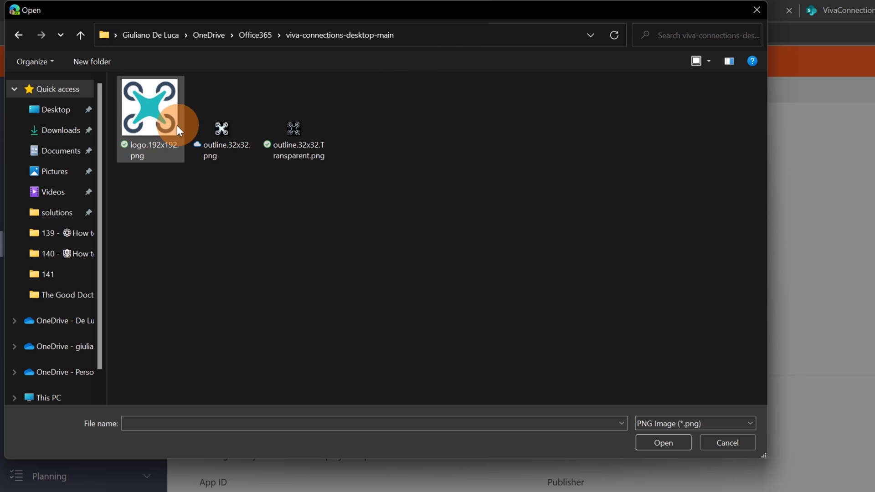
{"action": "left_click", "coordinate": [166, 121]}
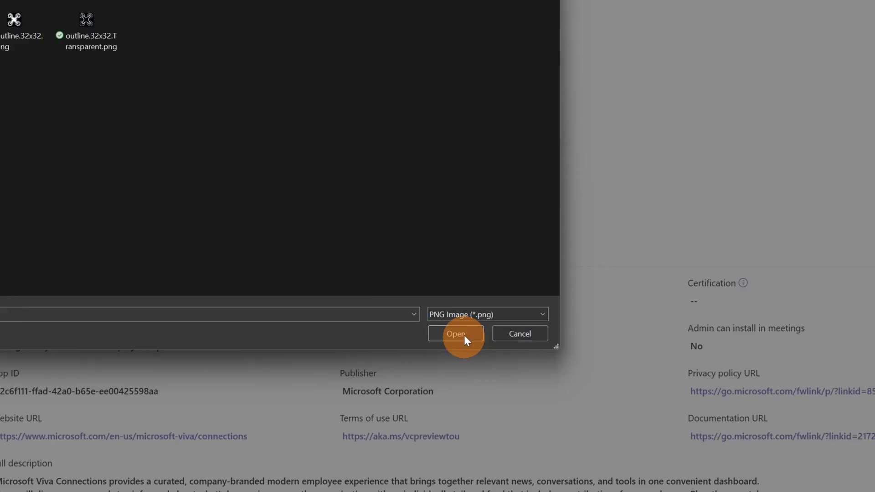
{"action": "left_click", "coordinate": [663, 443]}
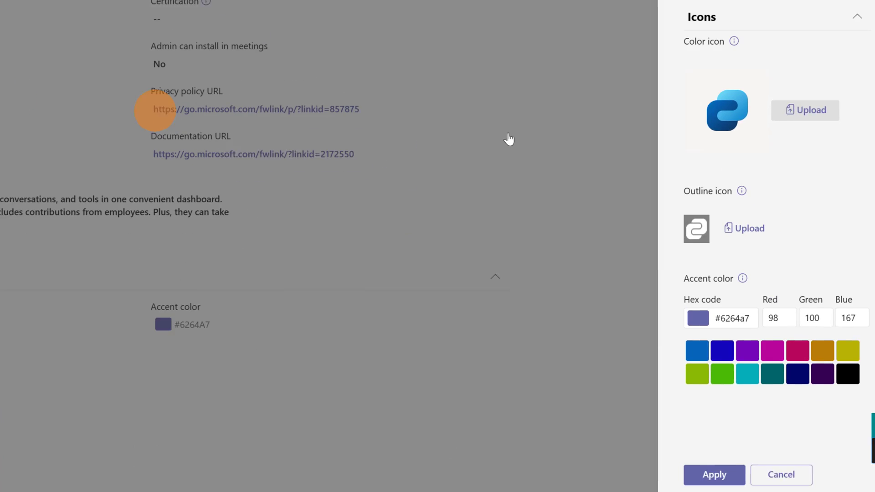
Step: Upload outline.32x32.Transparent.png from the same folder as the app's outline icon
{"action": "left_click", "coordinate": [734, 219]}
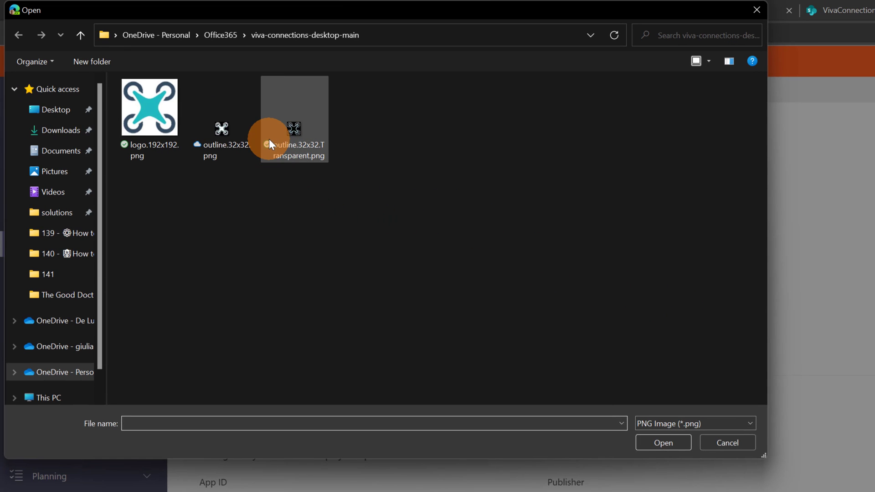
{"action": "left_click", "coordinate": [281, 128]}
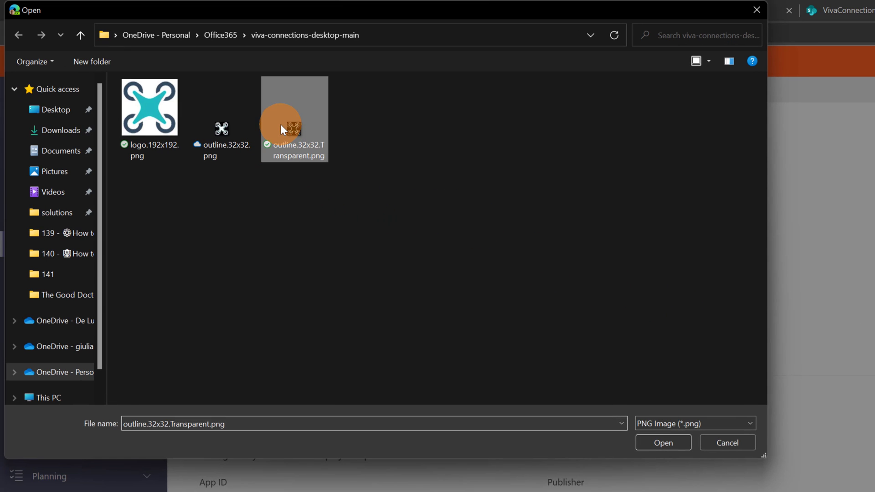
{"action": "left_click", "coordinate": [656, 444]}
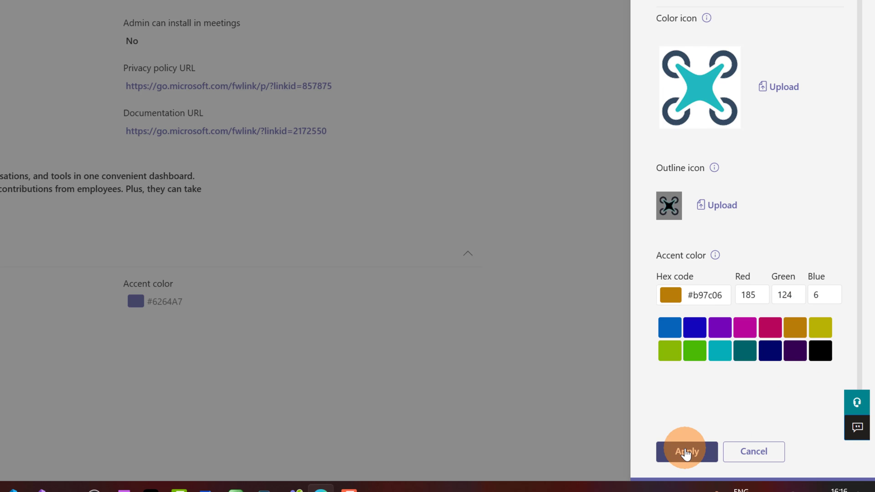
Step: Apply the app customization with accent color #b97c06 and publish the changes
{"action": "left_click", "coordinate": [689, 451]}
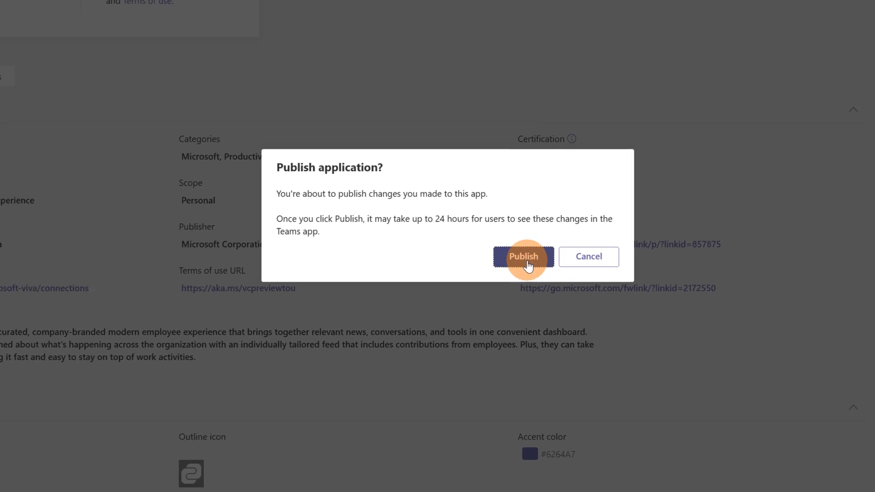
{"action": "left_click", "coordinate": [438, 221]}
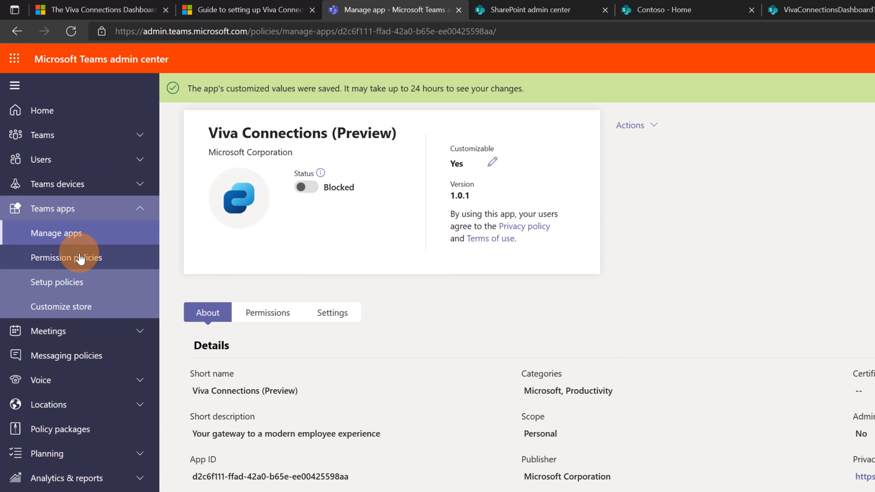
Step: Open the Global app permission policy and check which Microsoft, third-party and custom apps it allows
{"action": "left_click", "coordinate": [80, 259]}
{"action": "left_click", "coordinate": [269, 272]}
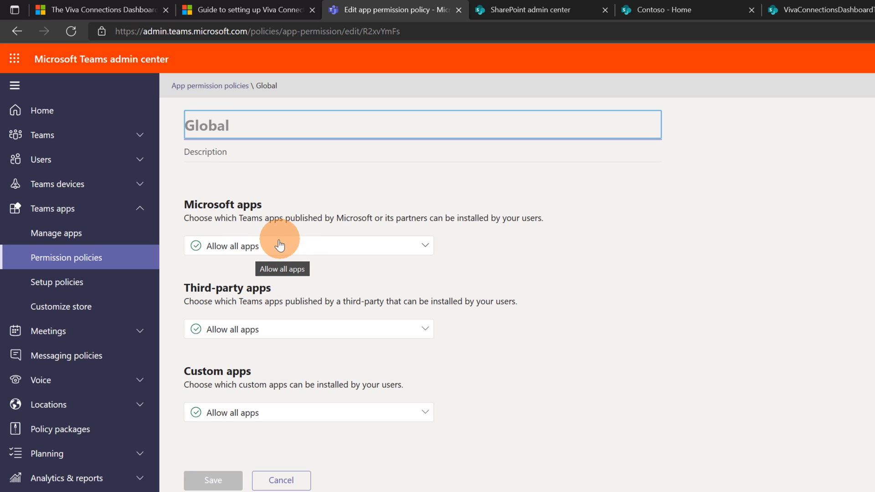
Step: In the Global (Org-wide default) app setup policy, add the Contoso app to the installed apps
{"action": "left_click", "coordinate": [48, 288]}
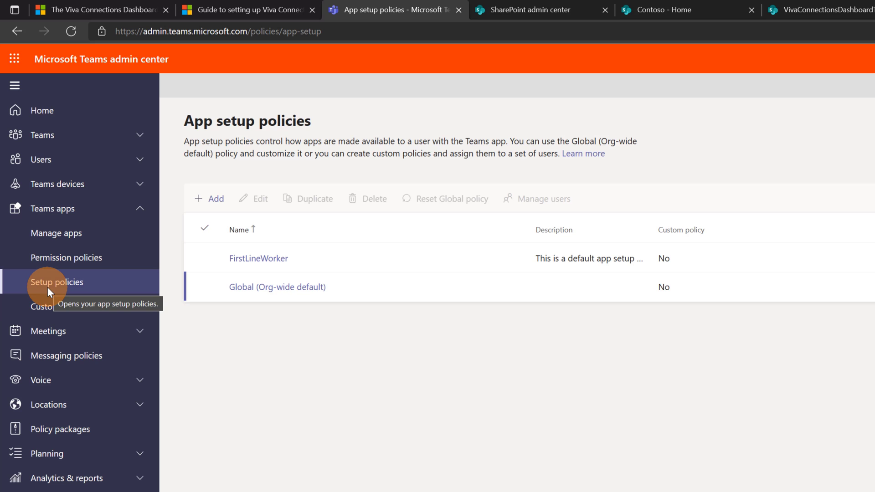
{"action": "left_click", "coordinate": [277, 288]}
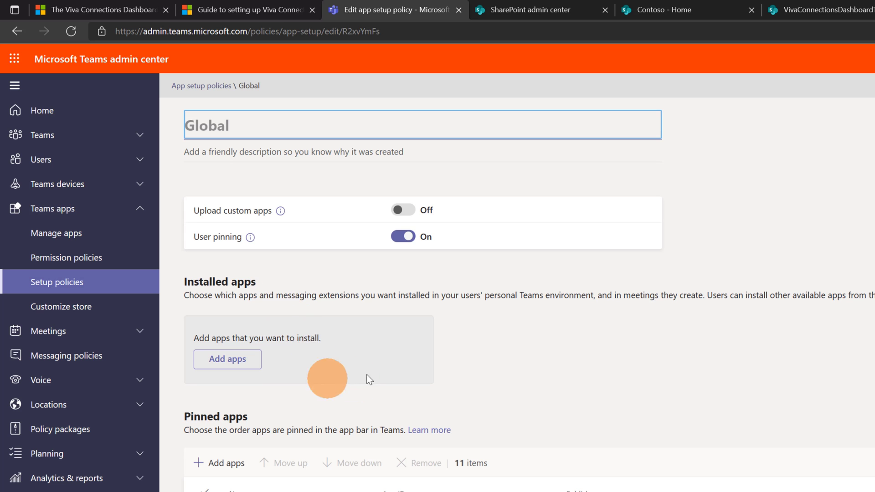
{"action": "left_click", "coordinate": [248, 363]}
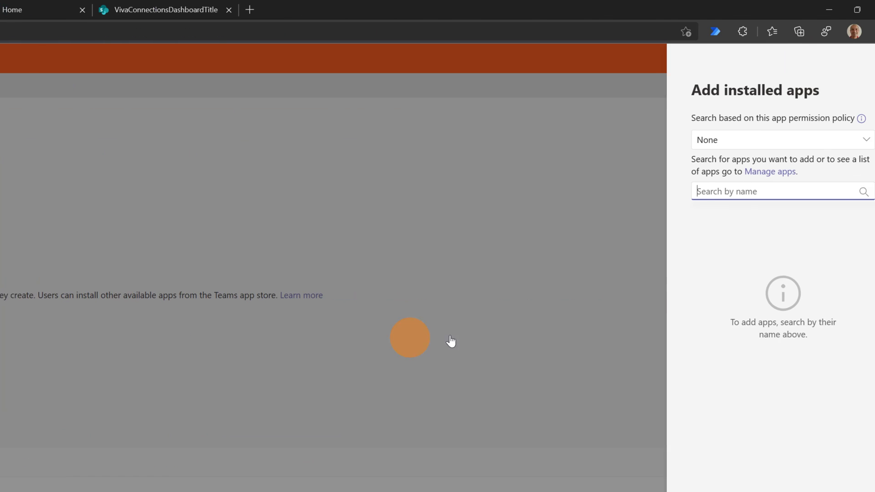
{"action": "type", "text": "contos"}
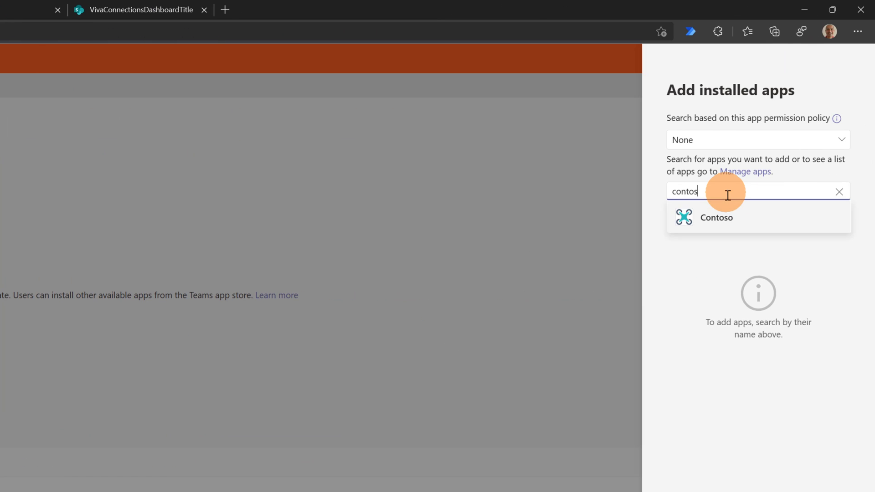
{"action": "left_click", "coordinate": [827, 219]}
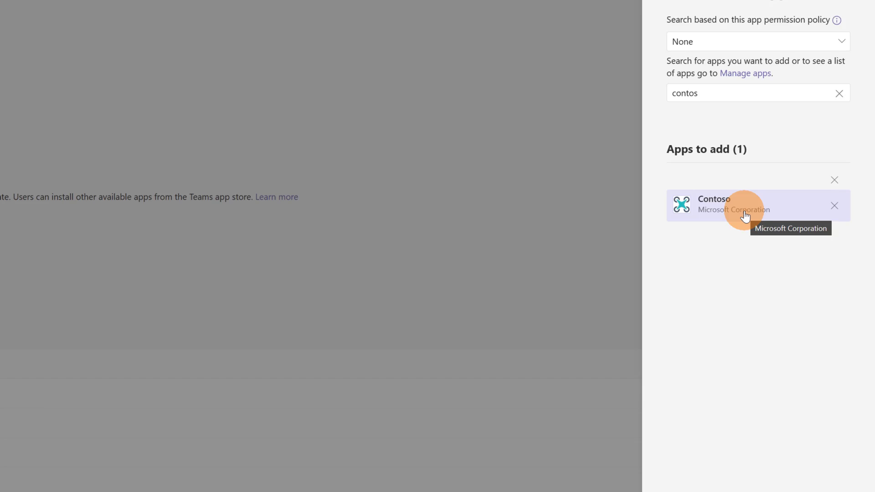
{"action": "left_click", "coordinate": [707, 468]}
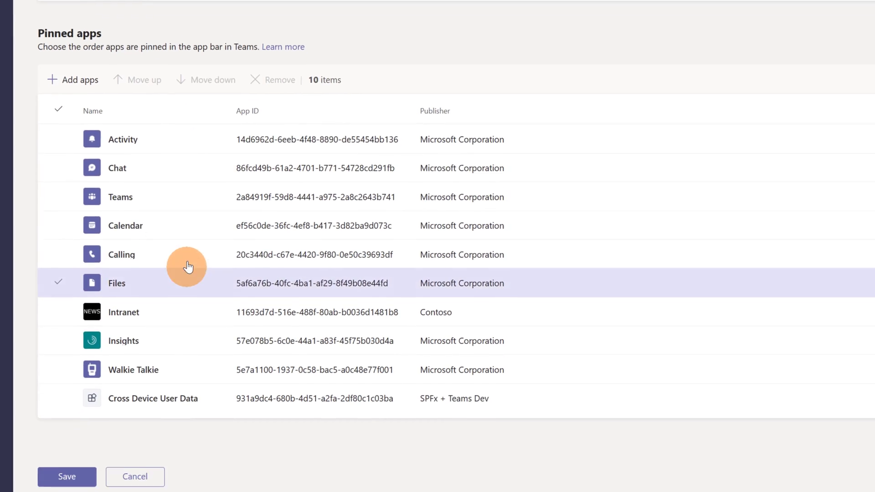
Step: Find the Contoso app and add it to the pinned apps of the Global setup policy
{"action": "left_click", "coordinate": [185, 418]}
{"action": "left_click", "coordinate": [190, 237]}
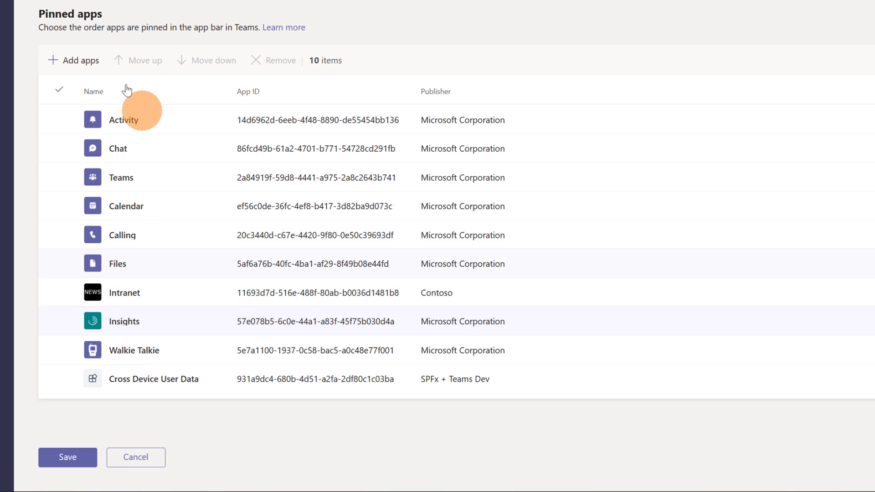
{"action": "left_click", "coordinate": [73, 63]}
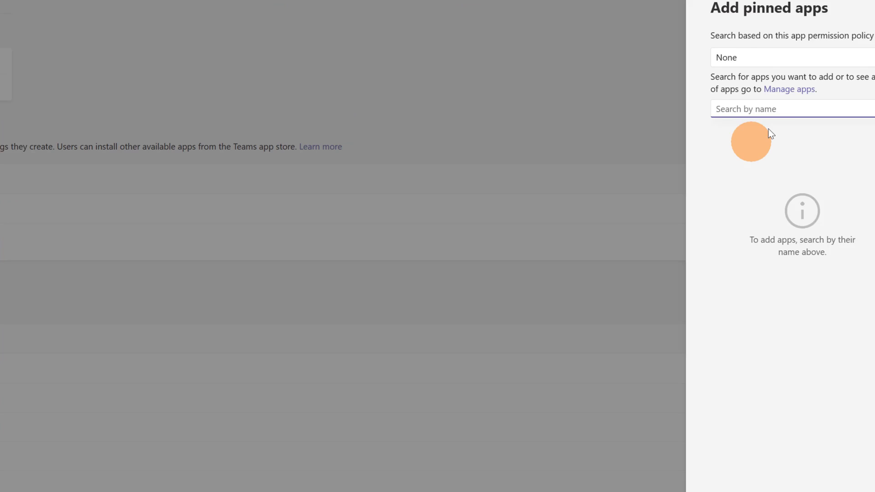
{"action": "type", "text": "contoso"}
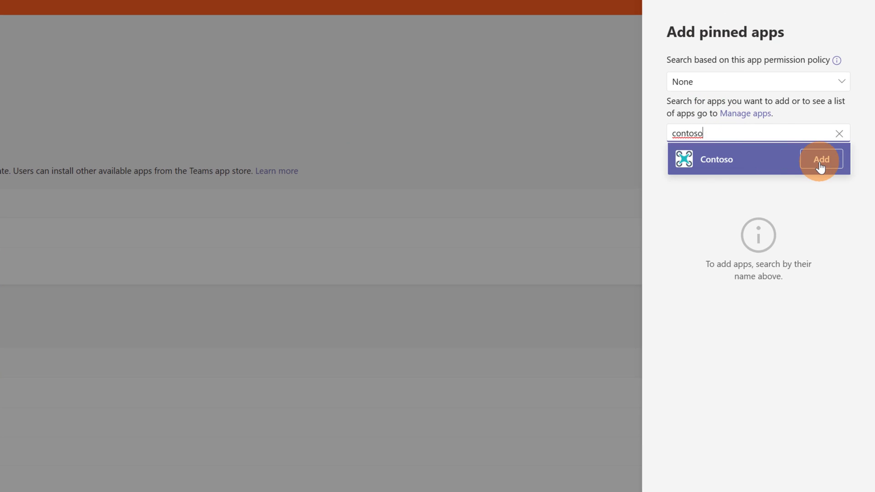
{"action": "left_click", "coordinate": [820, 160]}
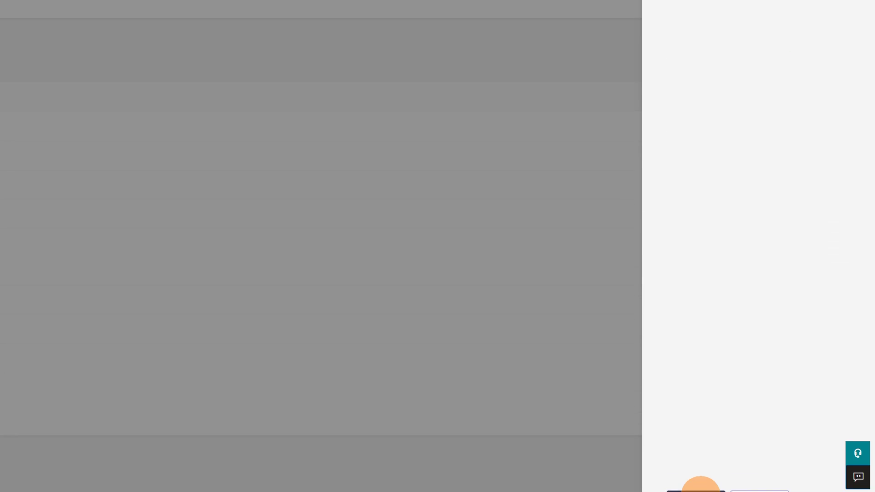
{"action": "left_click", "coordinate": [701, 488]}
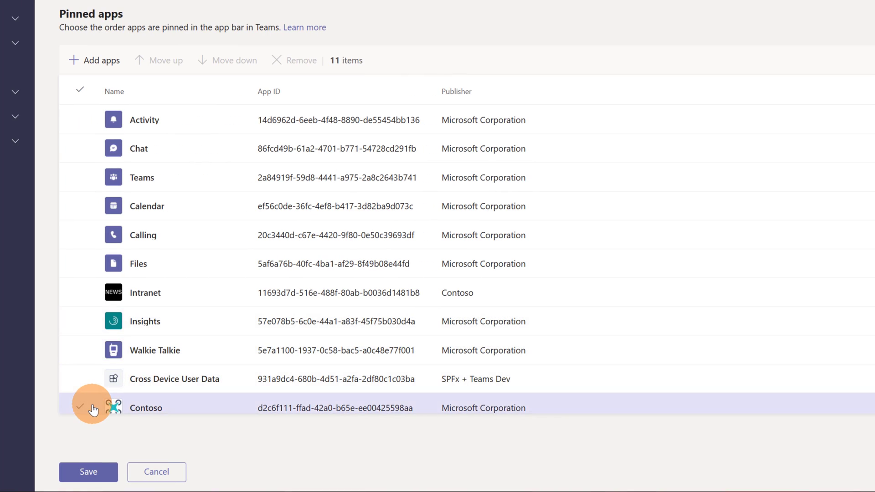
Step: Move the Contoso app to the top of the pinned apps, above Activity, and save the setup policy
{"action": "left_click", "coordinate": [30, 403]}
{"action": "left_click", "coordinate": [159, 61]}
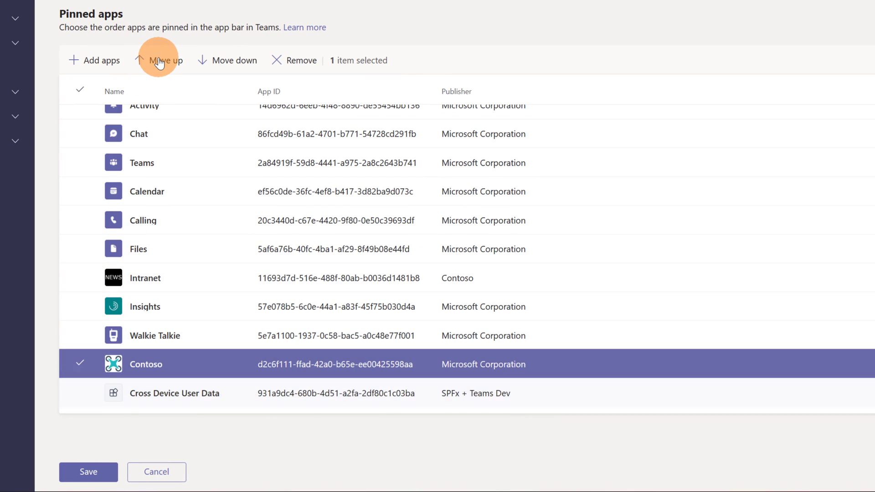
{"action": "left_click", "coordinate": [159, 61]}
{"action": "left_click", "coordinate": [158, 62]}
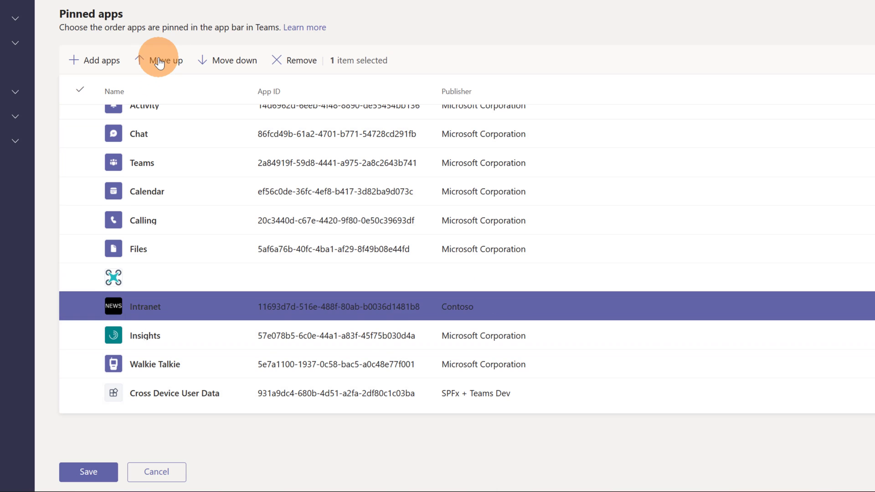
{"action": "left_click", "coordinate": [158, 61]}
{"action": "left_click", "coordinate": [159, 61]}
{"action": "left_click", "coordinate": [159, 61]}
{"action": "left_click", "coordinate": [159, 61]}
{"action": "left_click", "coordinate": [158, 61]}
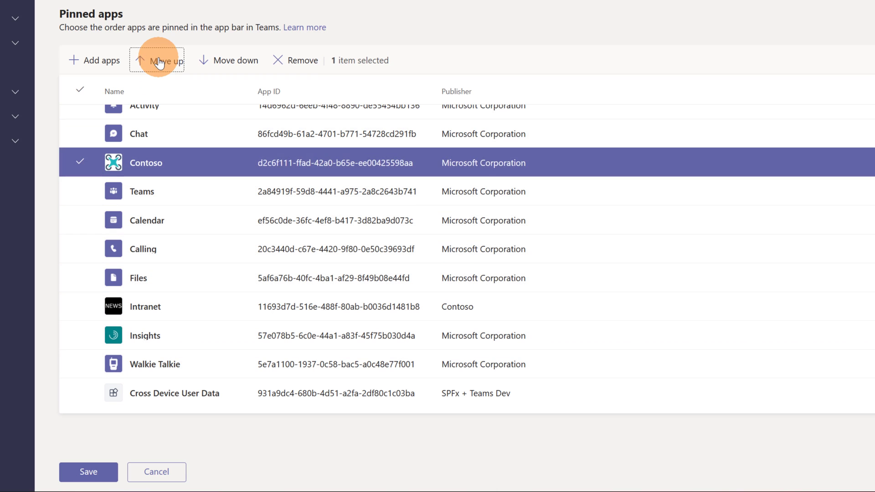
{"action": "left_click", "coordinate": [158, 61]}
{"action": "left_click", "coordinate": [159, 61]}
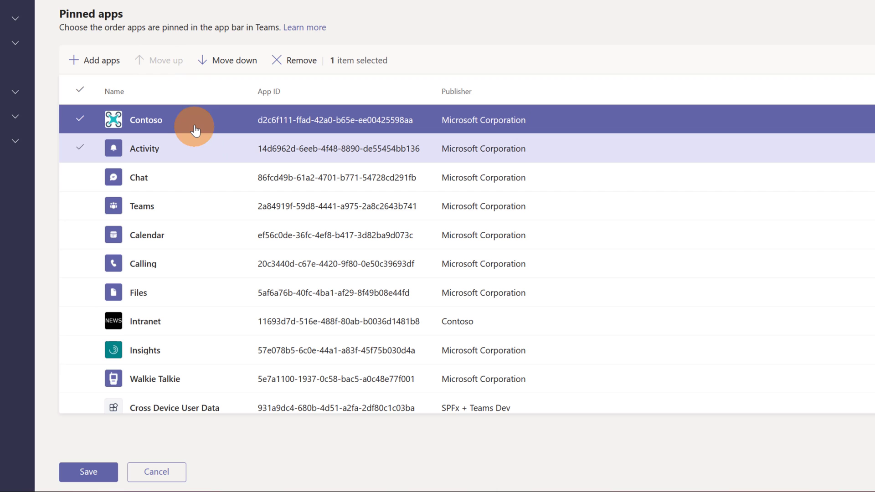
{"action": "scroll", "coordinate": [205, 141], "scroll_direction": "up", "scroll_amount": 1}
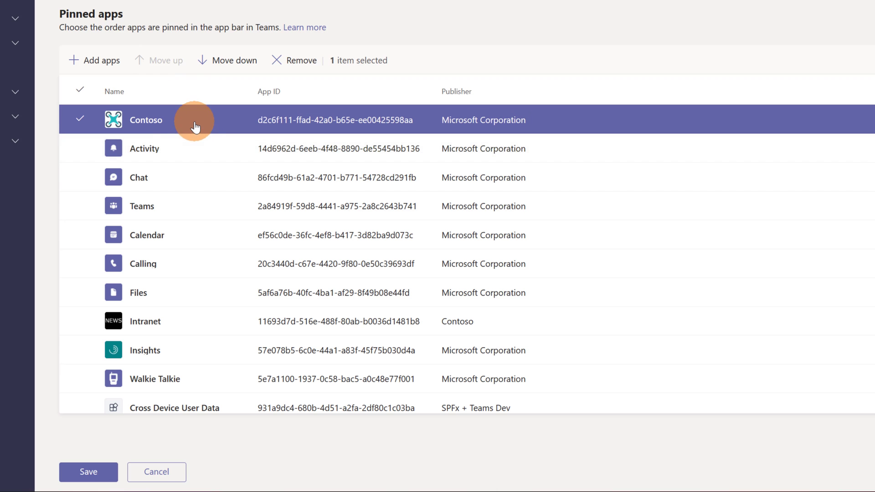
{"action": "left_click", "coordinate": [84, 486]}
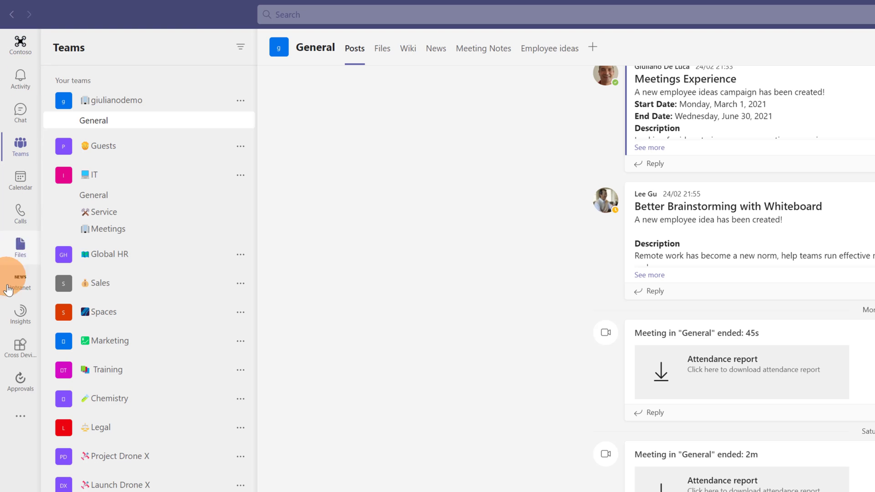
Step: Find the Contoso app in Teams by searching for "conto", open it, and dismiss the intranet introduction
{"action": "left_click", "coordinate": [20, 422]}
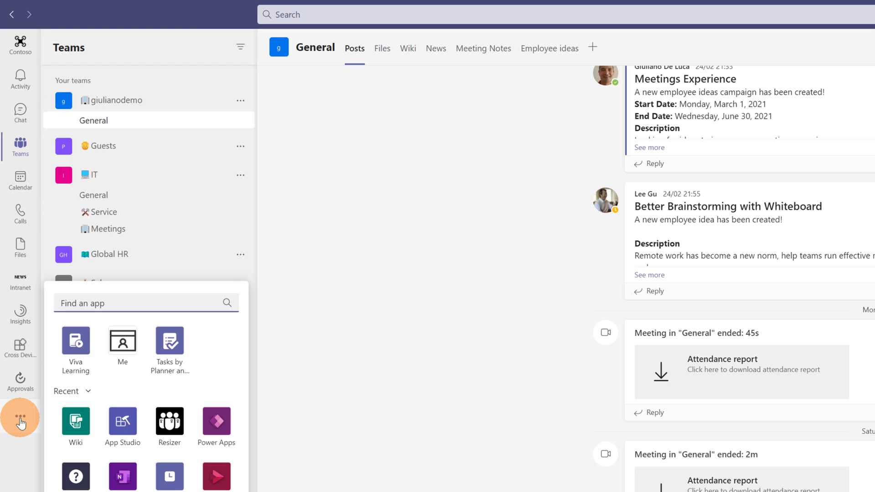
{"action": "type", "text": "c"}
{"action": "key", "text": "BackSpace"}
{"action": "type", "text": "conto"}
{"action": "left_click", "coordinate": [88, 341]}
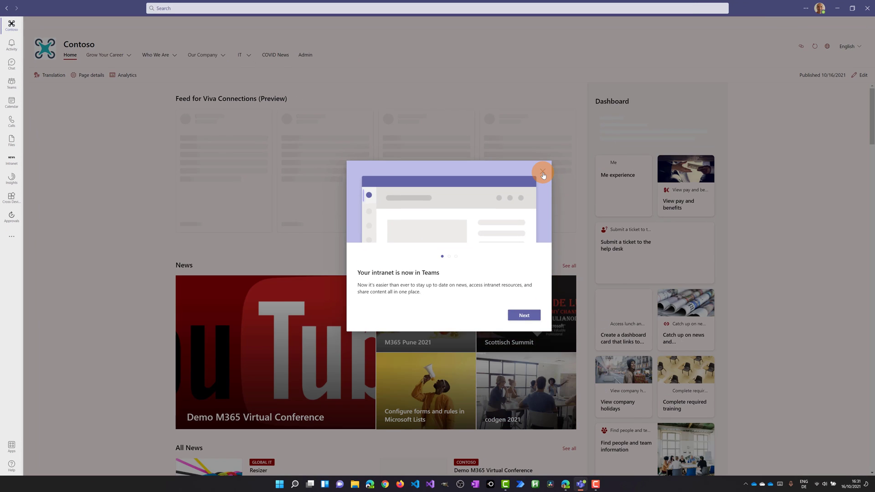
{"action": "left_click", "coordinate": [553, 185]}
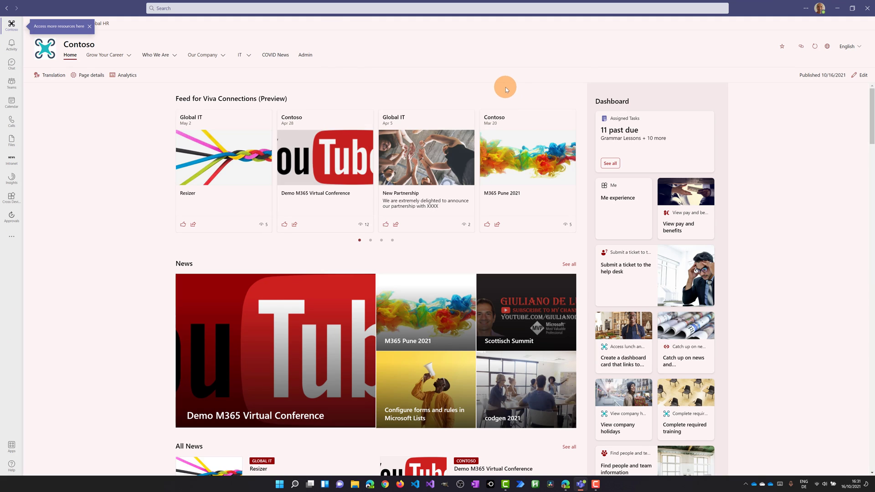
Step: Open the Contoso app's resources navigation, review its site links and My Sites, and expand Grow Your Career
{"action": "scroll", "coordinate": [631, 174], "scroll_direction": "down", "scroll_amount": 4}
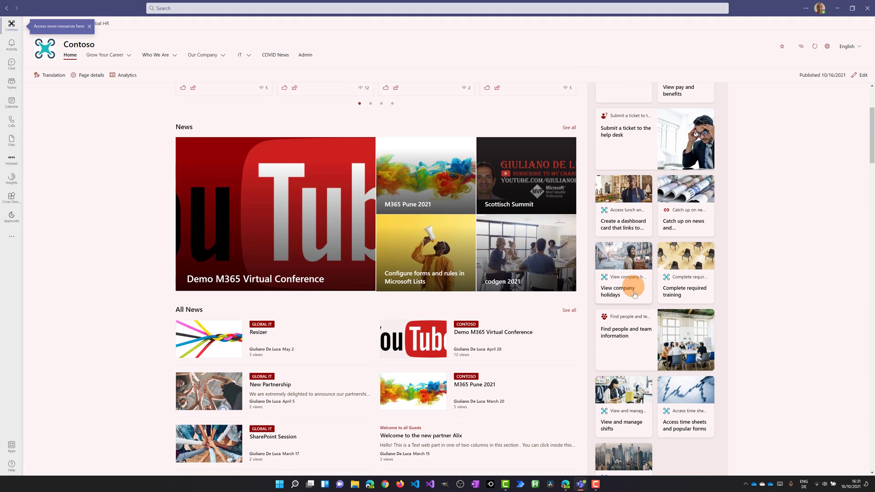
{"action": "scroll", "coordinate": [635, 300], "scroll_direction": "down", "scroll_amount": 3}
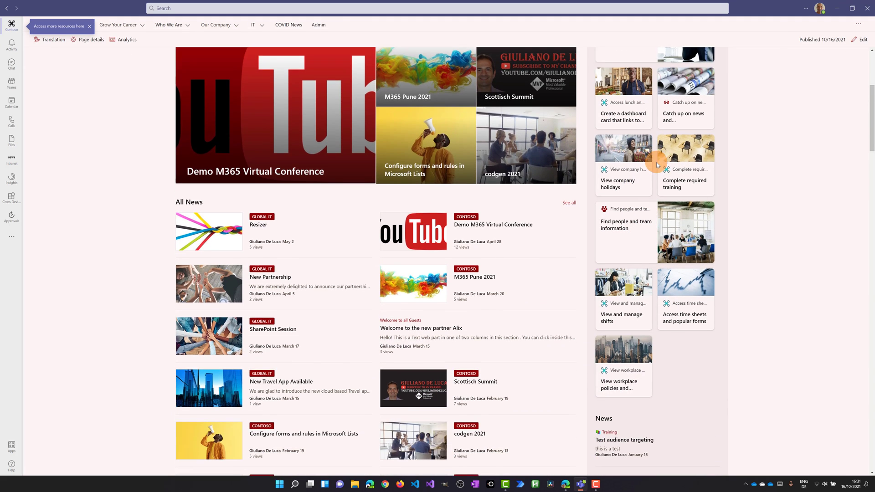
{"action": "scroll", "coordinate": [652, 166], "scroll_direction": "down", "scroll_amount": 1}
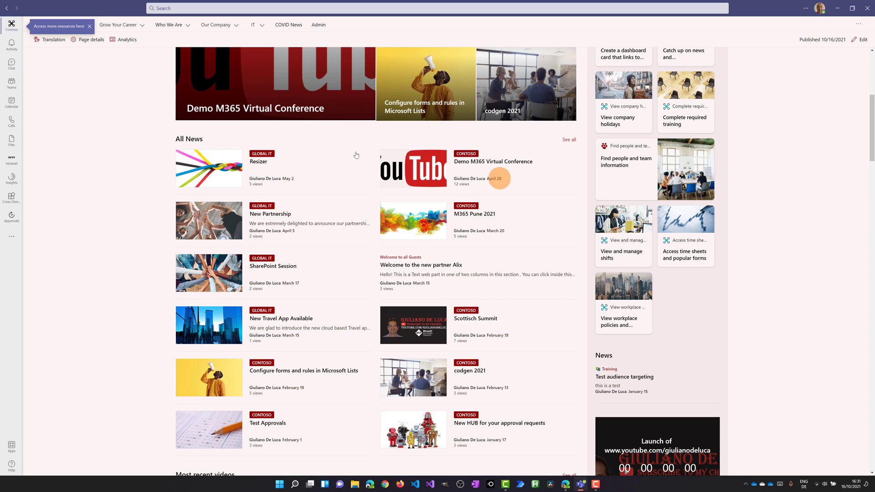
{"action": "left_click", "coordinate": [11, 25]}
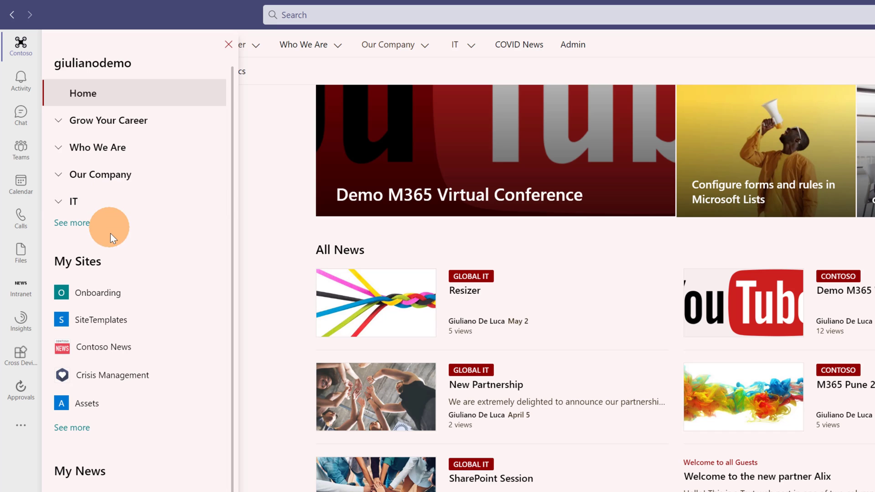
{"action": "scroll", "coordinate": [121, 255], "scroll_direction": "down", "scroll_amount": 1}
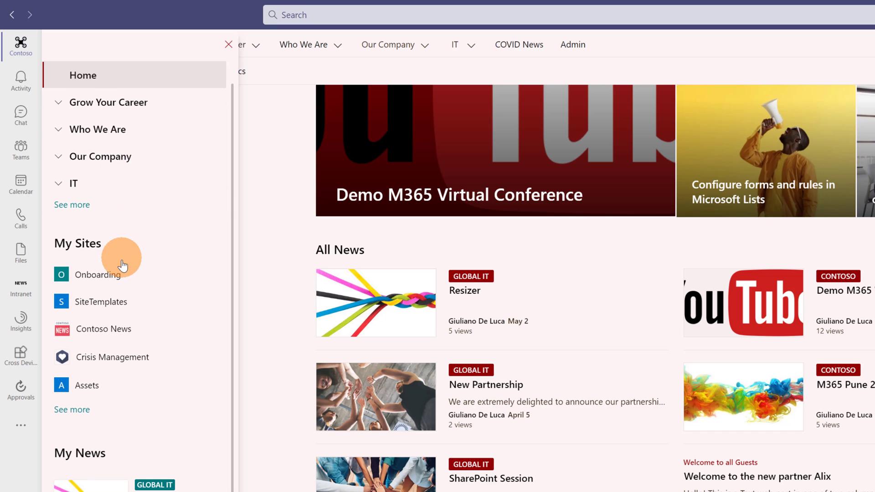
{"action": "scroll", "coordinate": [160, 176], "scroll_direction": "up", "scroll_amount": 1}
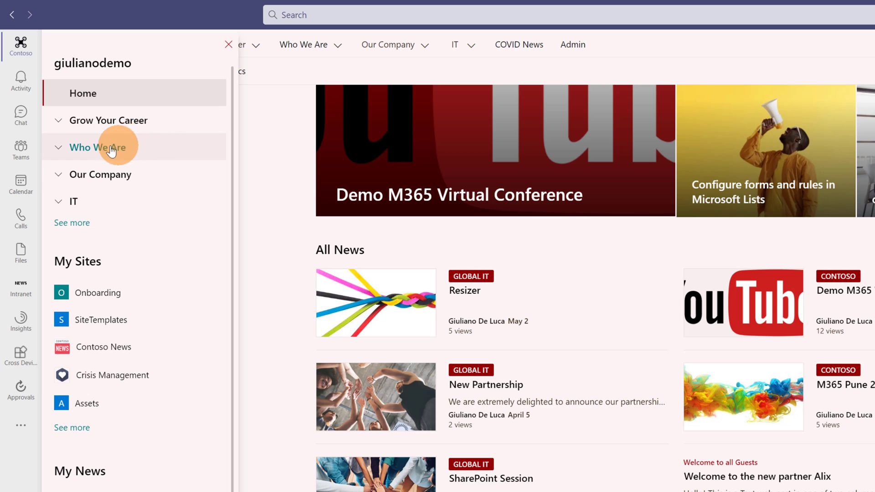
{"action": "left_click", "coordinate": [59, 123]}
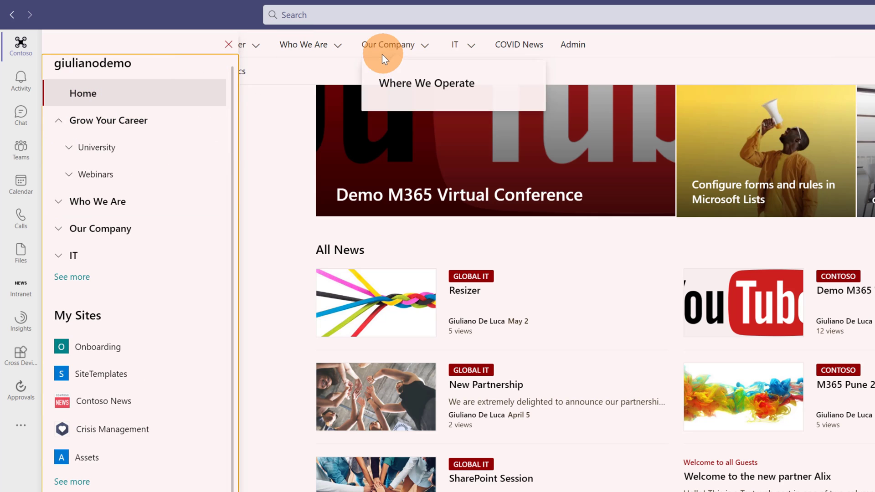